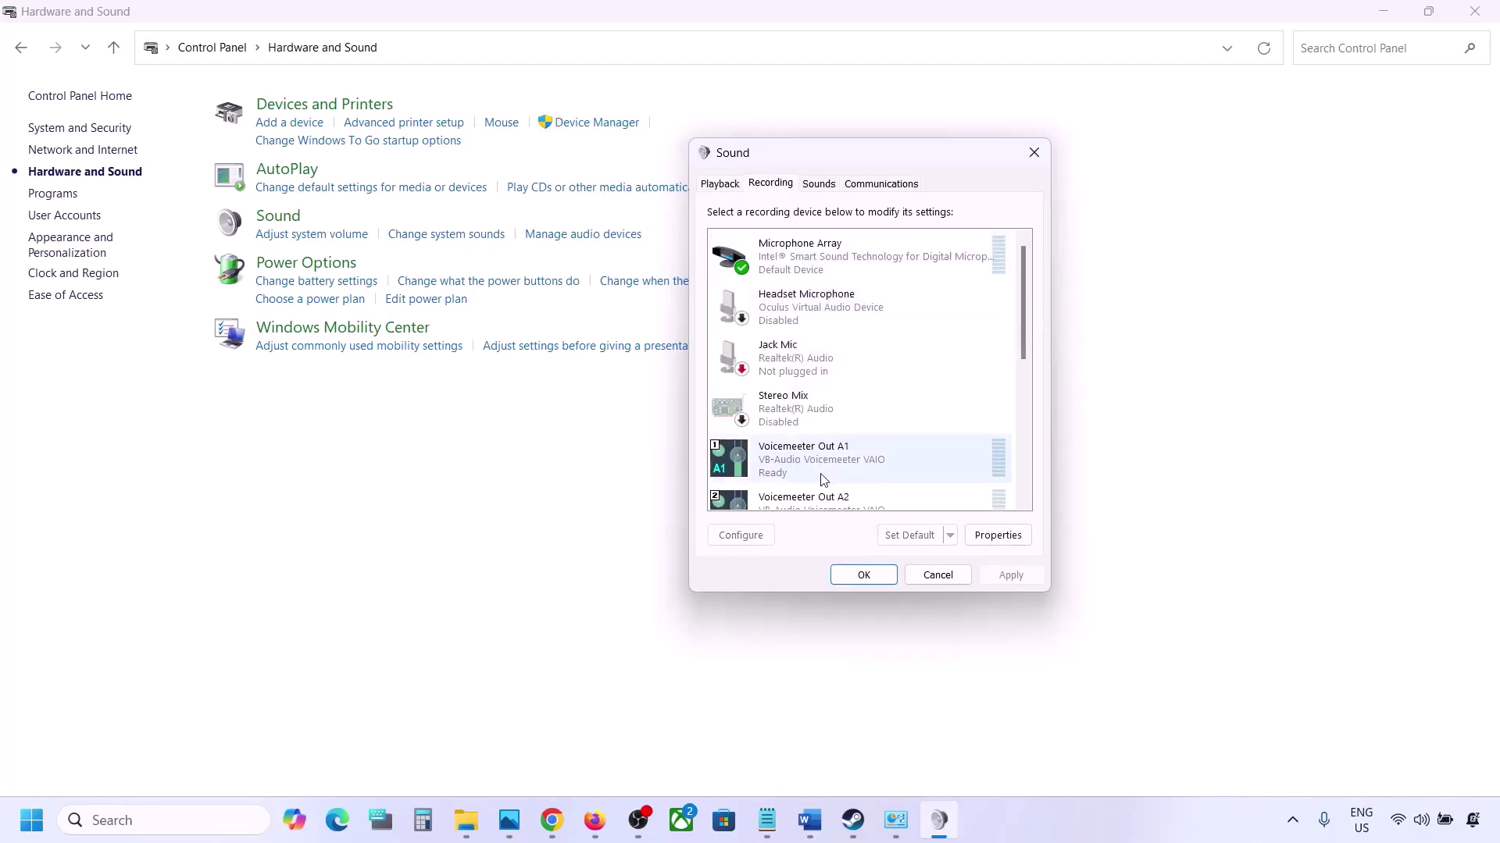
Step: Return to the playback device list and close the Sound settings
{"action": "left_click", "coordinate": [719, 183]}
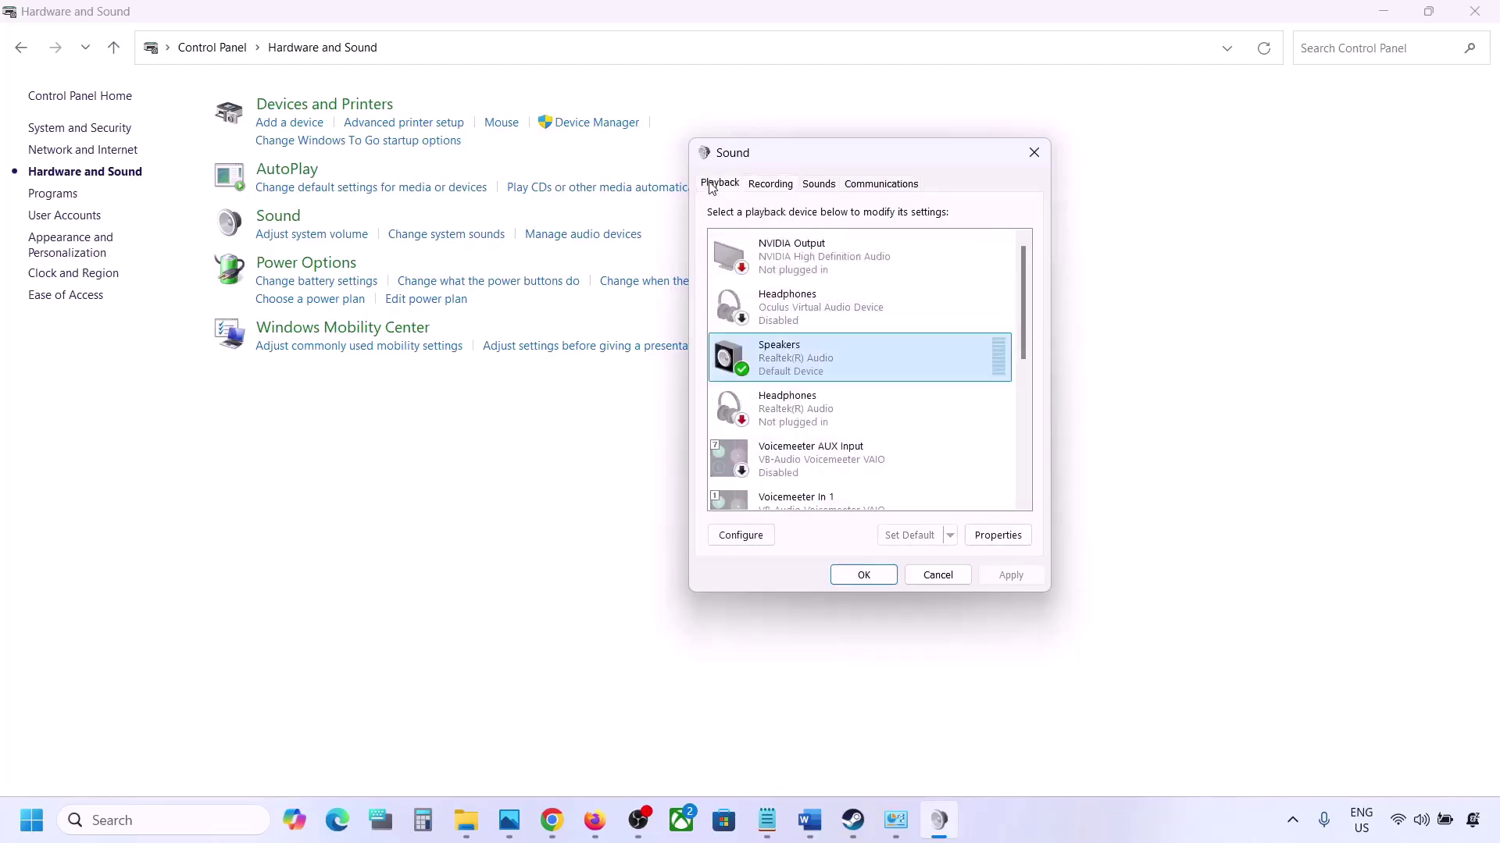
{"action": "left_click", "coordinate": [1033, 153]}
Step: Open Device Manager and expand Sound, video and game controllers
{"action": "right_click", "coordinate": [31, 837]}
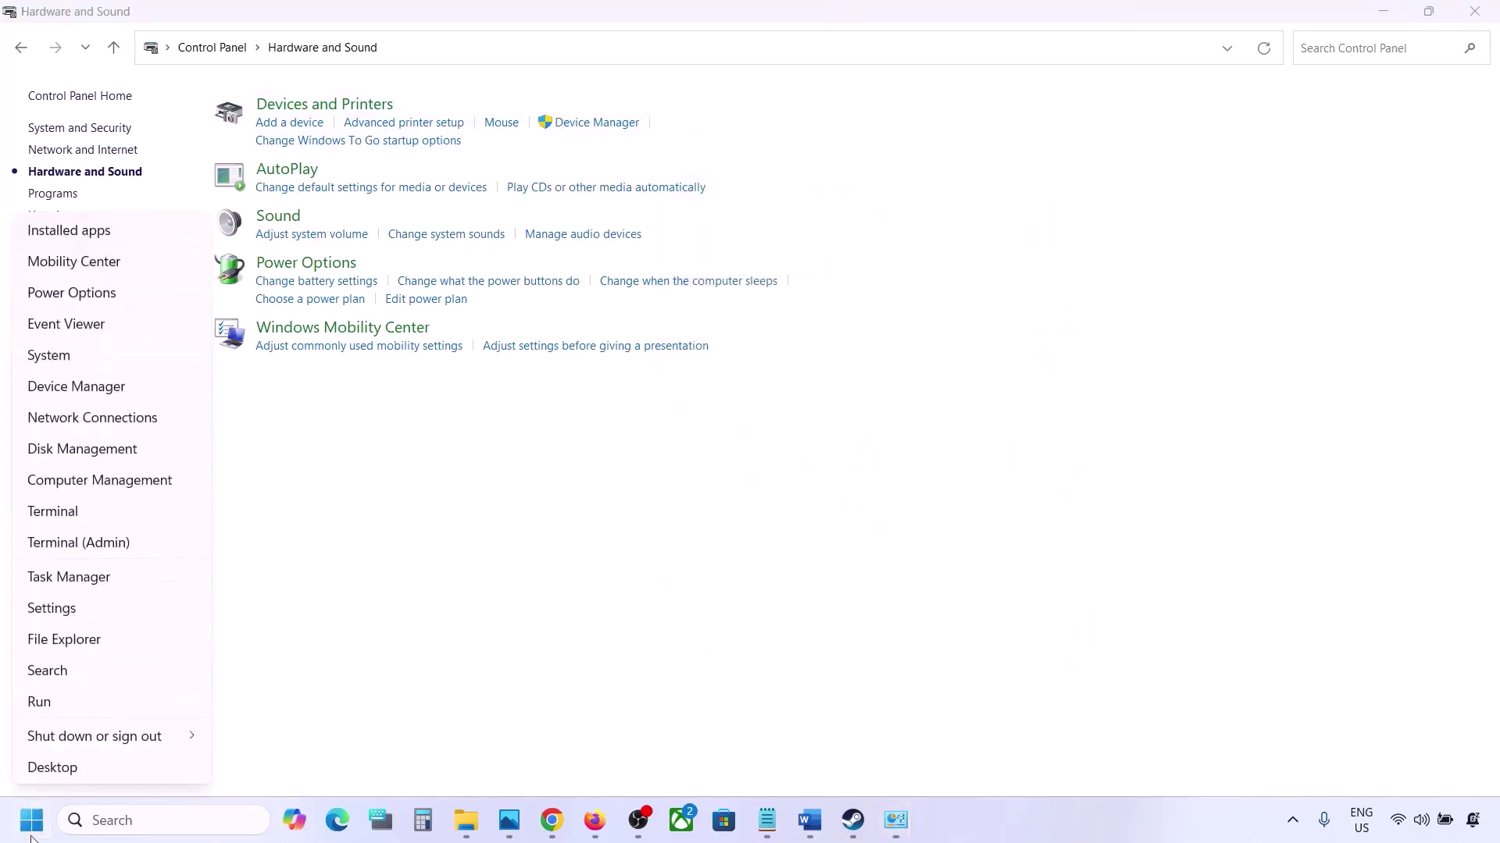
{"action": "left_click", "coordinate": [74, 387]}
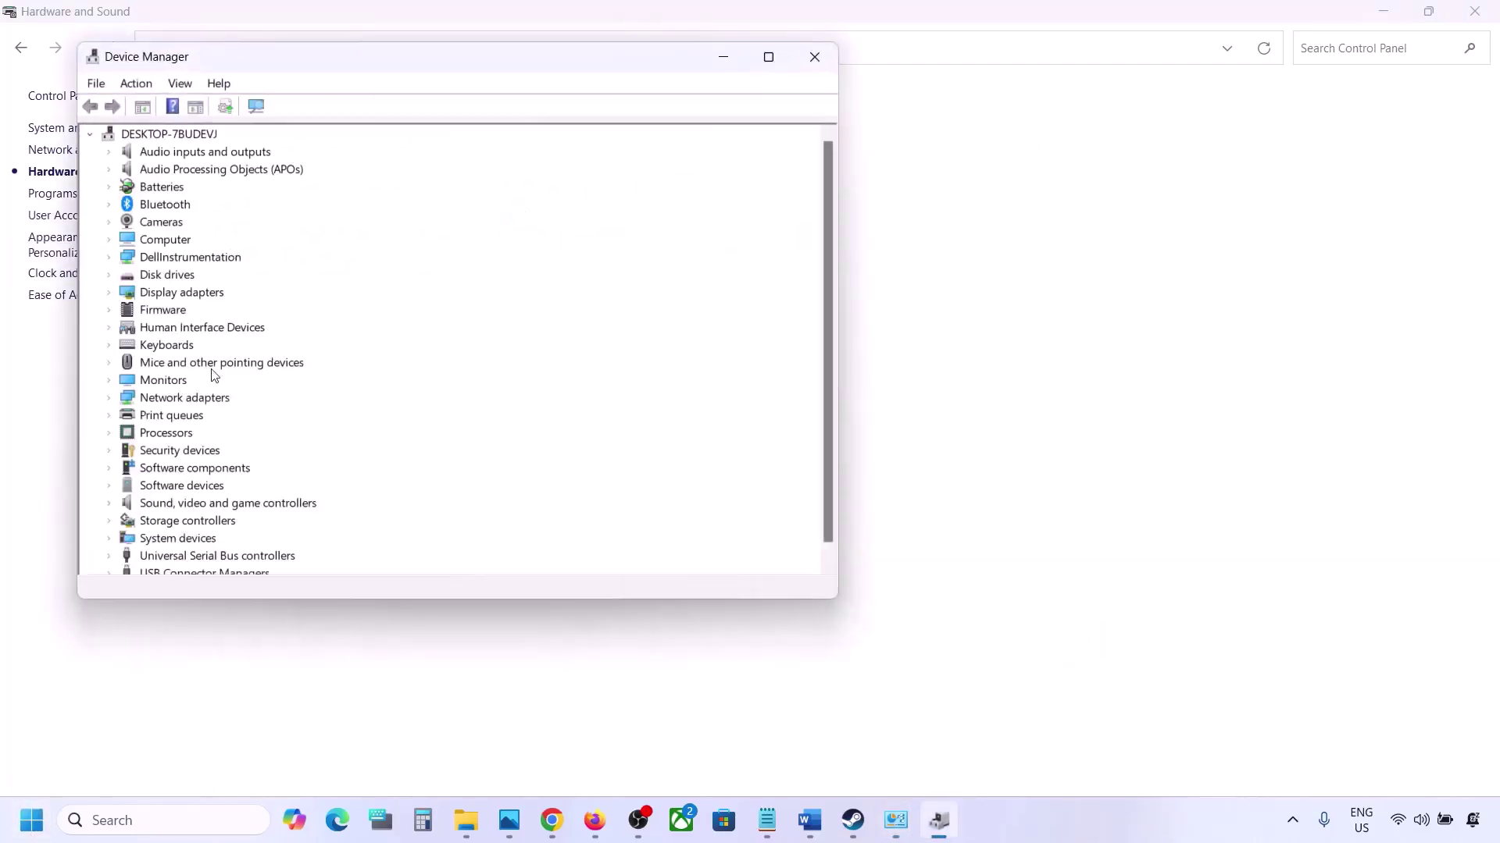
{"action": "scroll", "coordinate": [215, 375], "scroll_direction": "down", "scroll_amount": 1}
{"action": "left_click", "coordinate": [108, 490]}
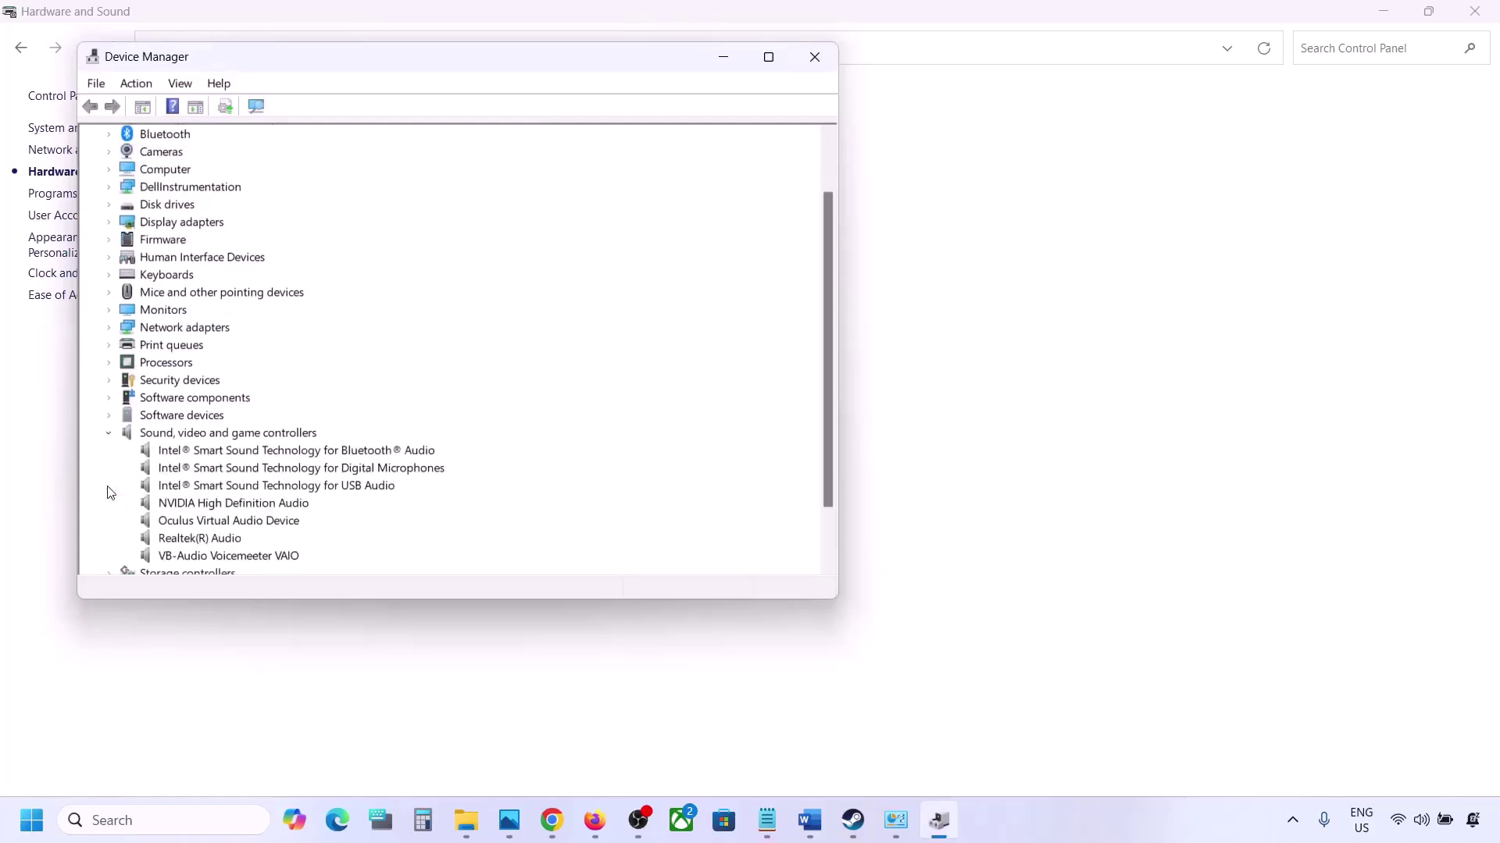
{"action": "scroll", "coordinate": [196, 469], "scroll_direction": "down", "scroll_amount": 2}
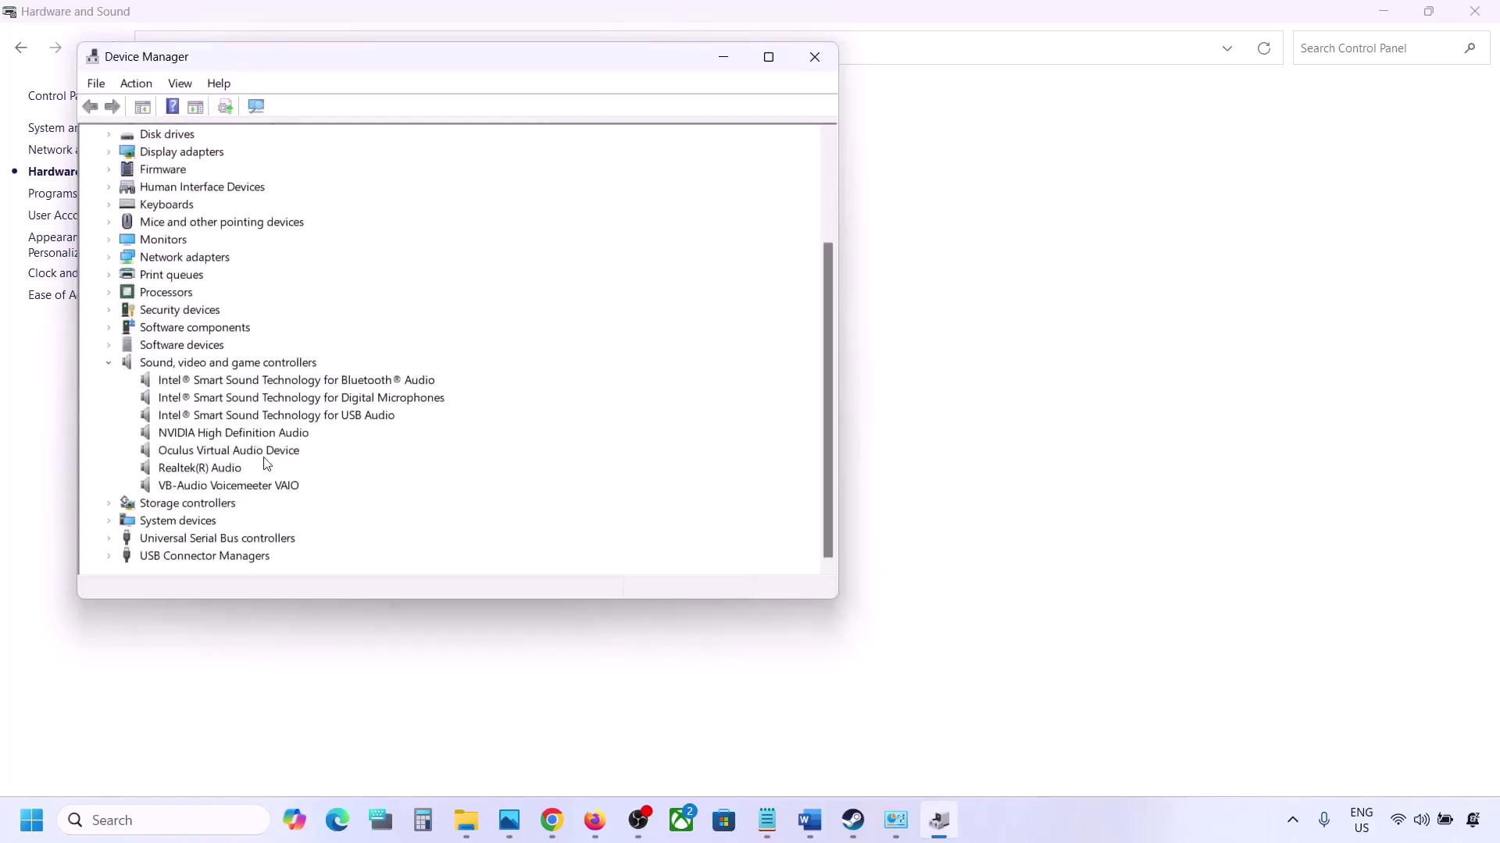
{"action": "left_click", "coordinate": [208, 473]}
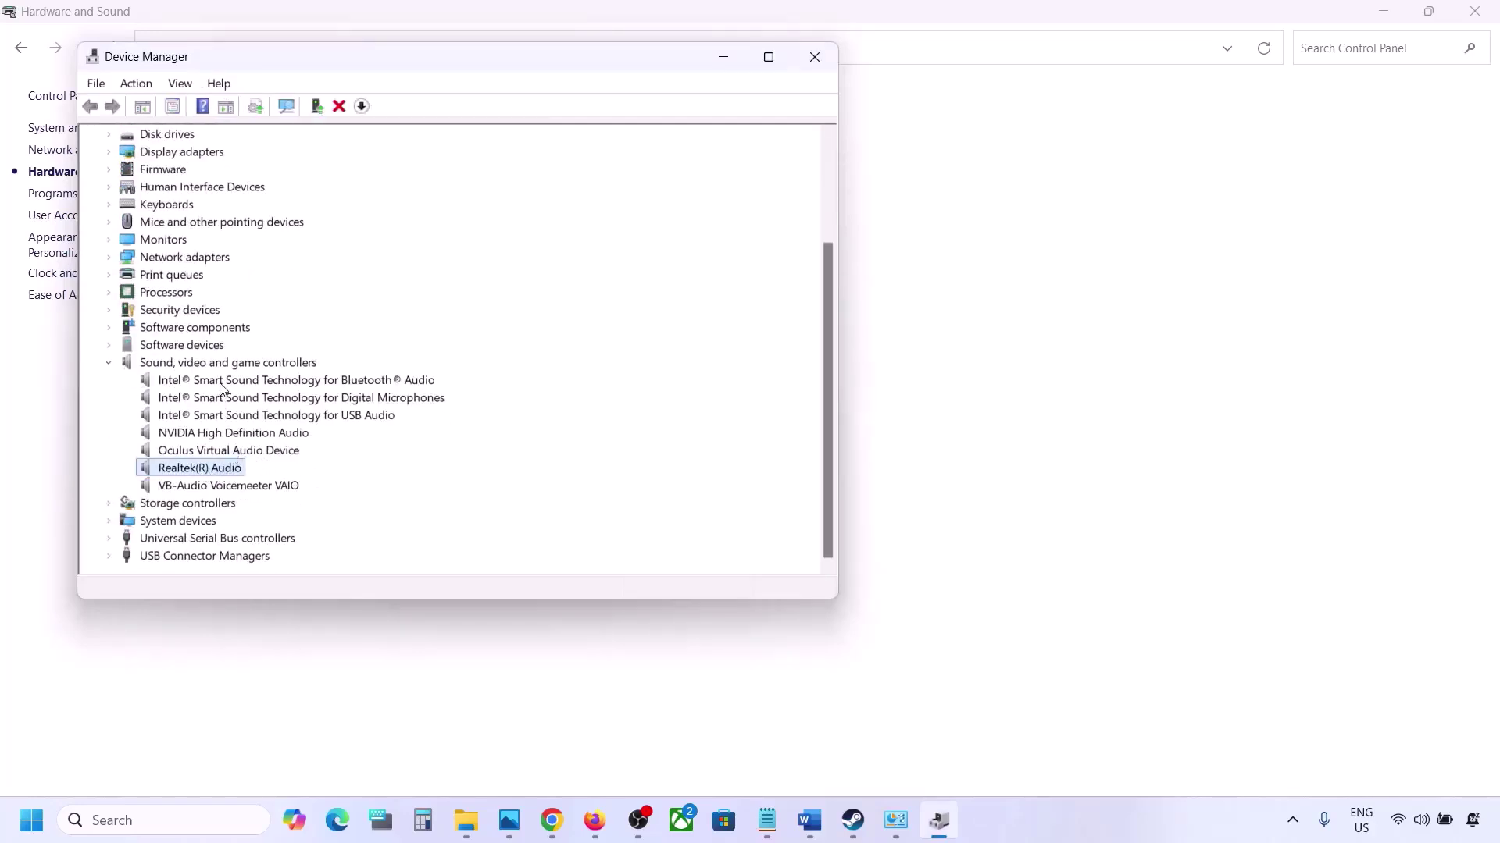
Step: Disable the VB-Audio Voicemeeter VAIO and Oculus Virtual Audio Device controllers
{"action": "left_click", "coordinate": [205, 487]}
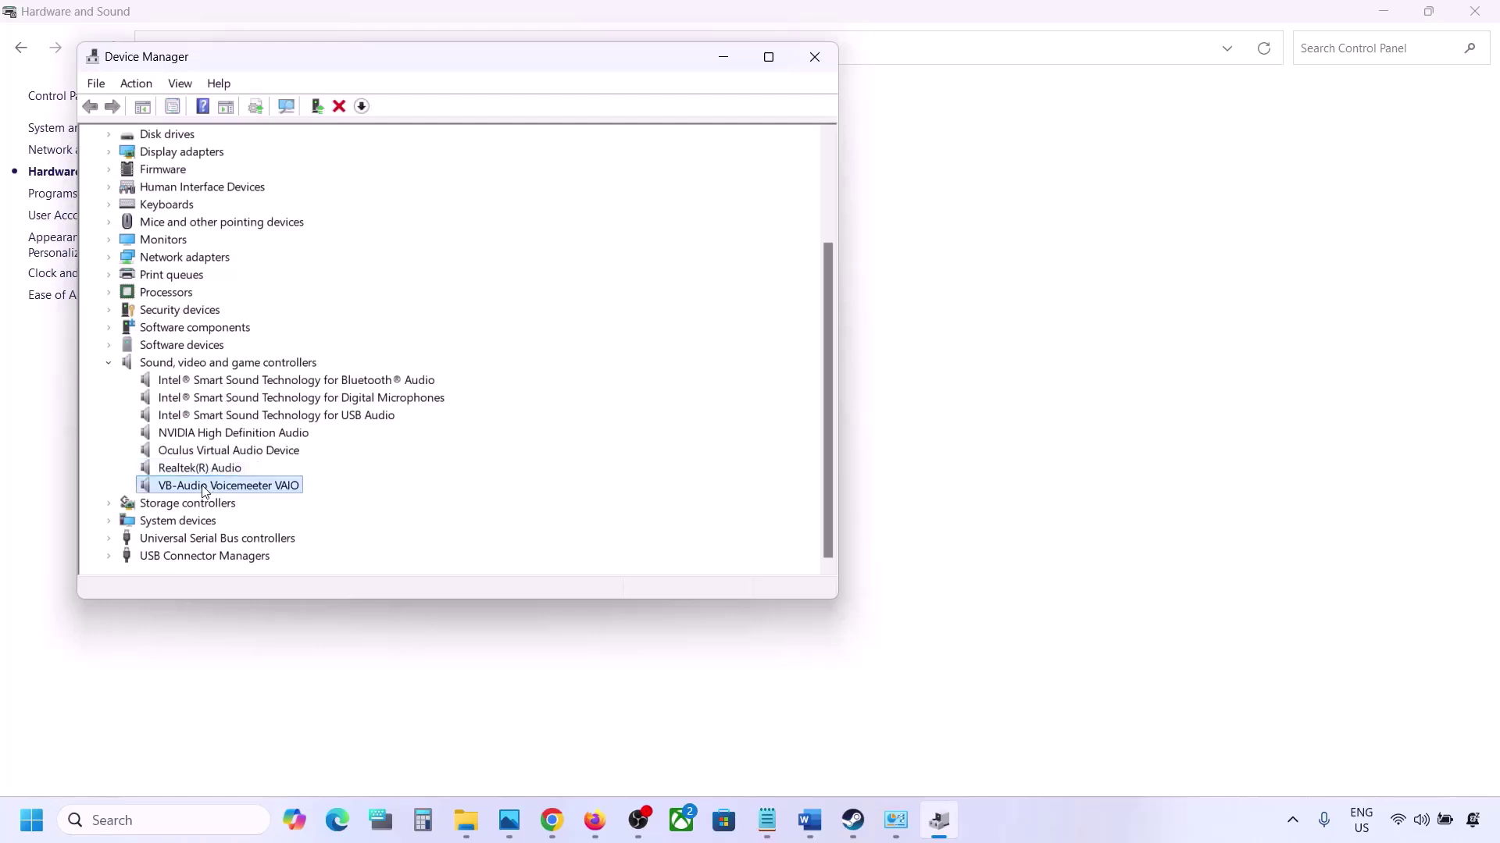
{"action": "right_click", "coordinate": [205, 488]}
{"action": "left_click", "coordinate": [244, 520]}
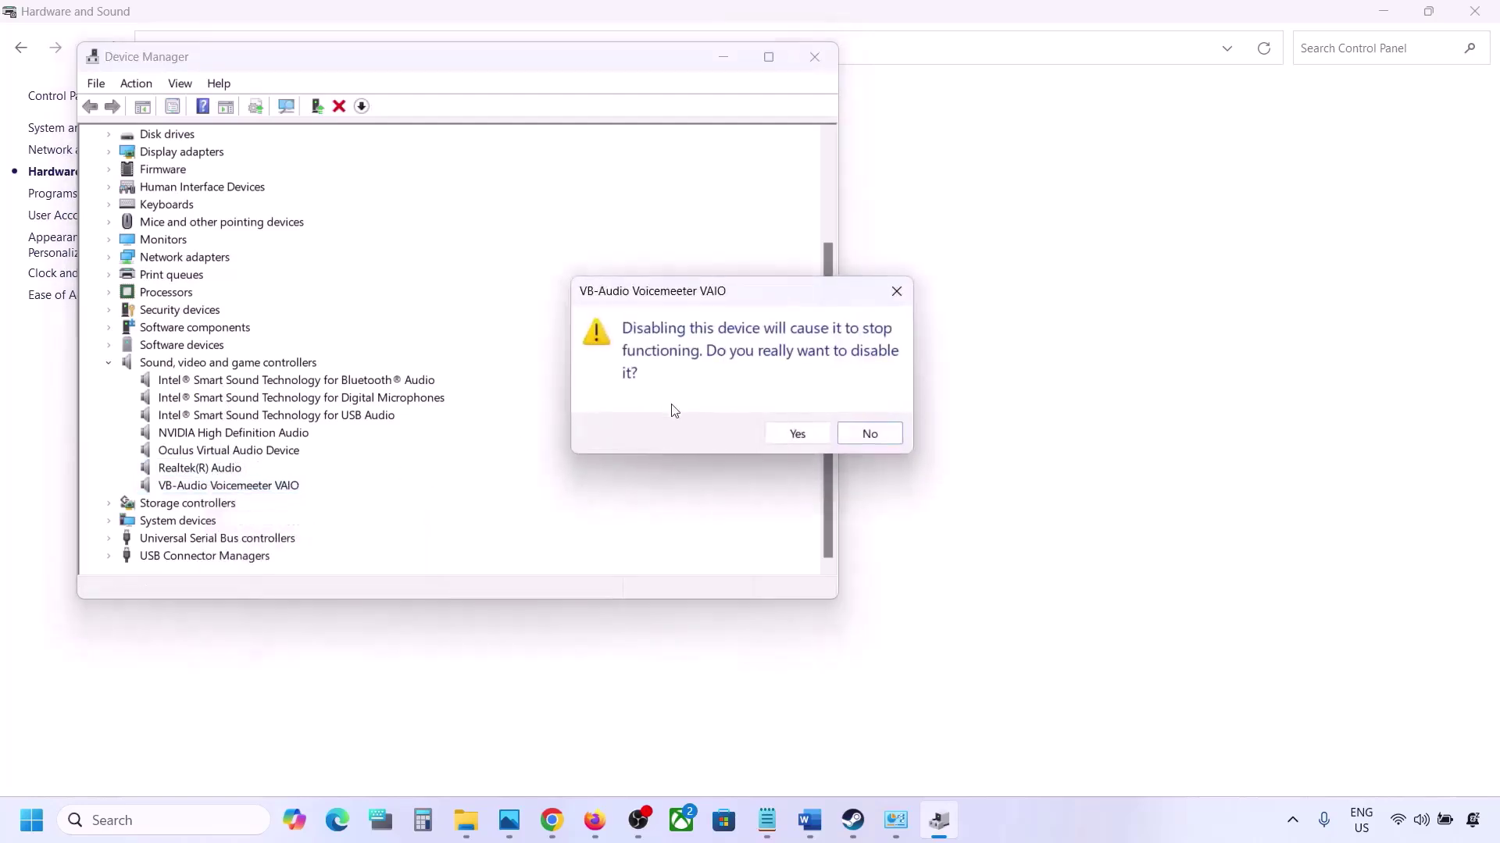
{"action": "left_click", "coordinate": [794, 435]}
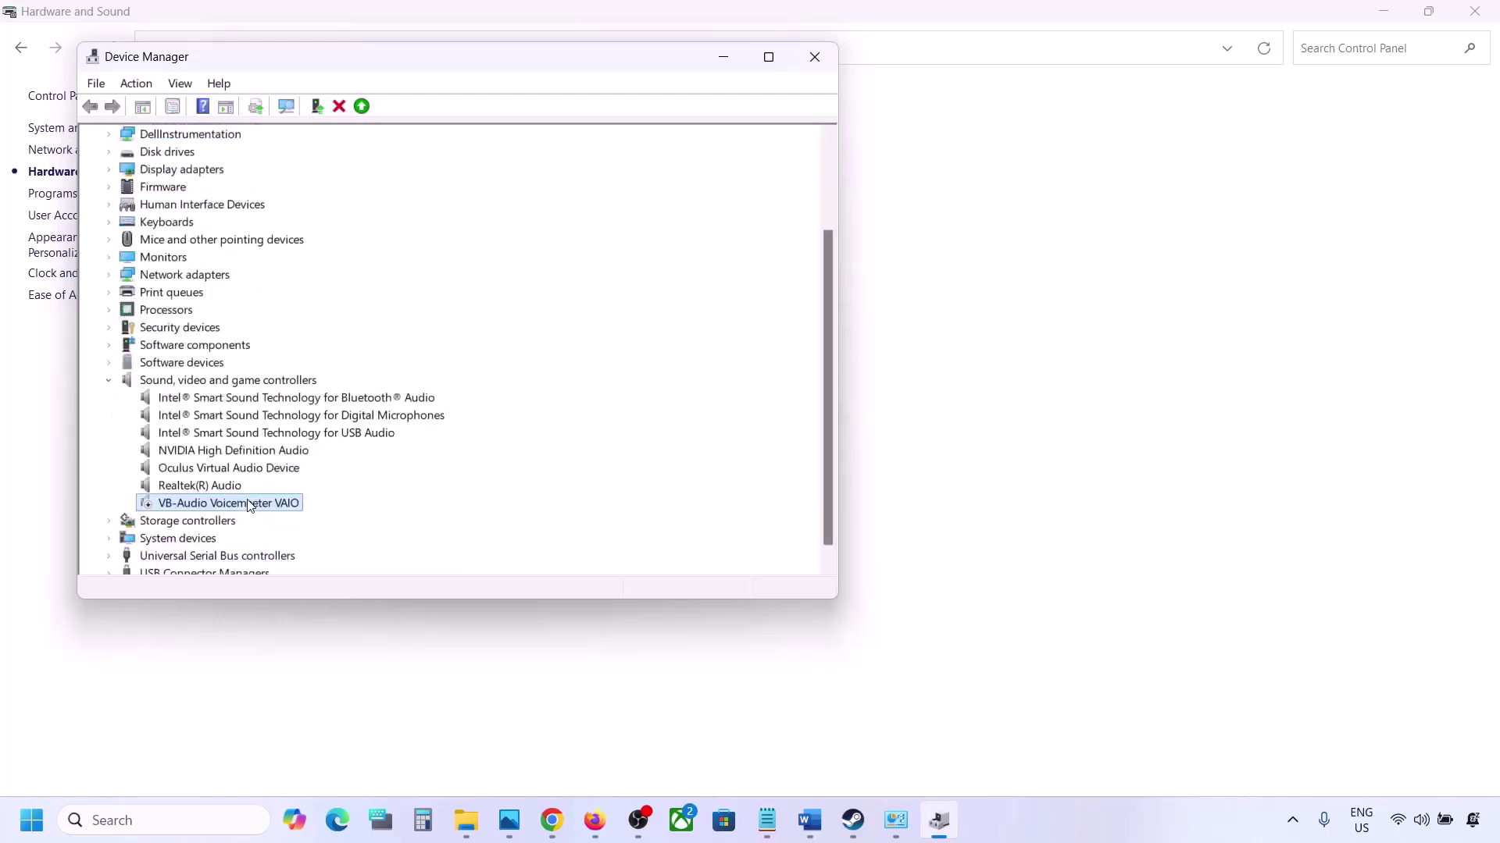
{"action": "left_click", "coordinate": [212, 469]}
{"action": "right_click", "coordinate": [212, 470]}
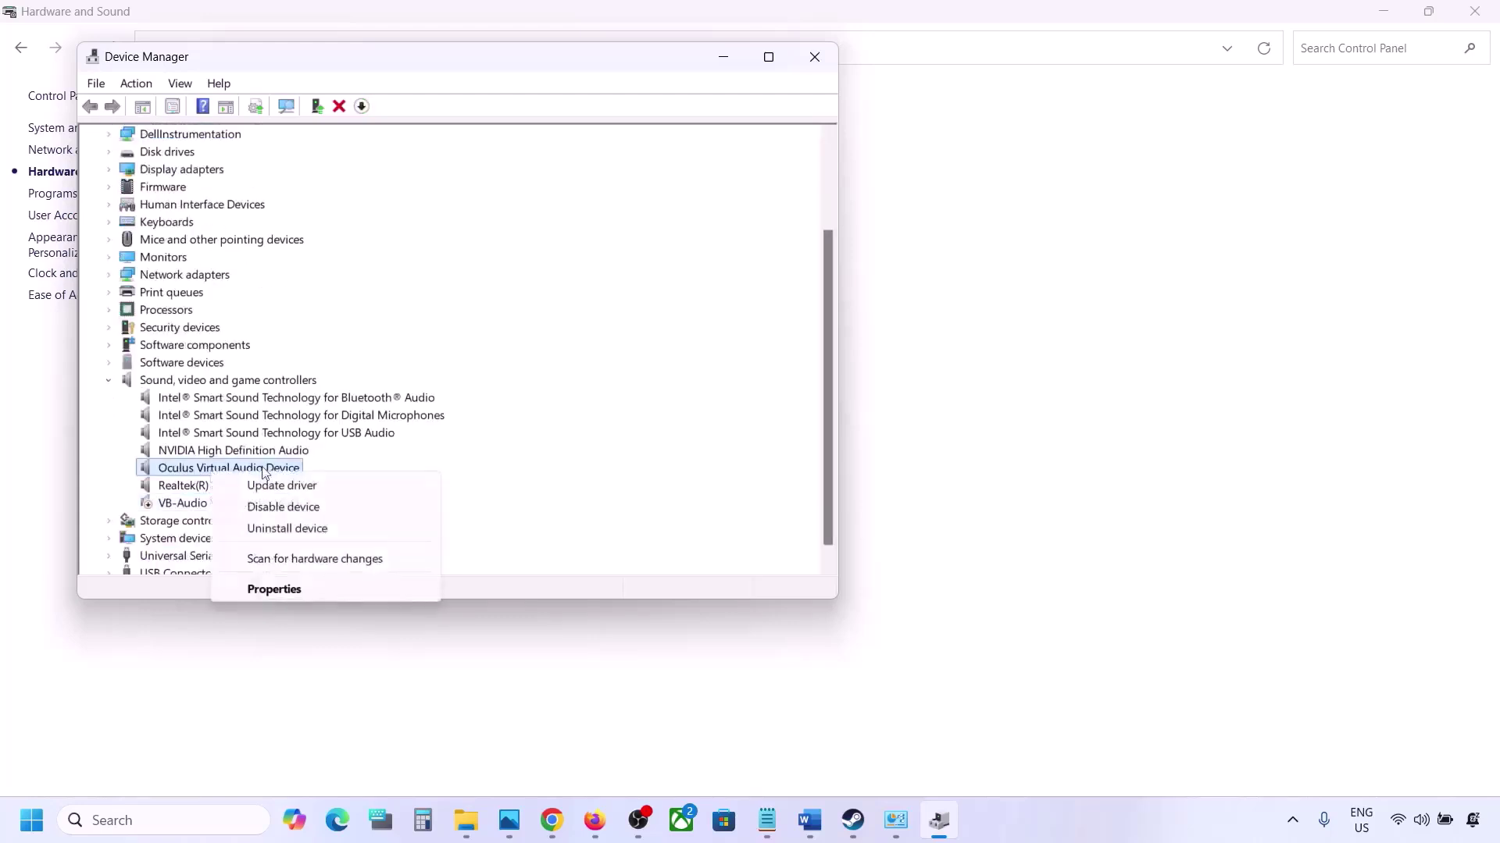
{"action": "left_click", "coordinate": [282, 508]}
{"action": "left_click", "coordinate": [794, 435]}
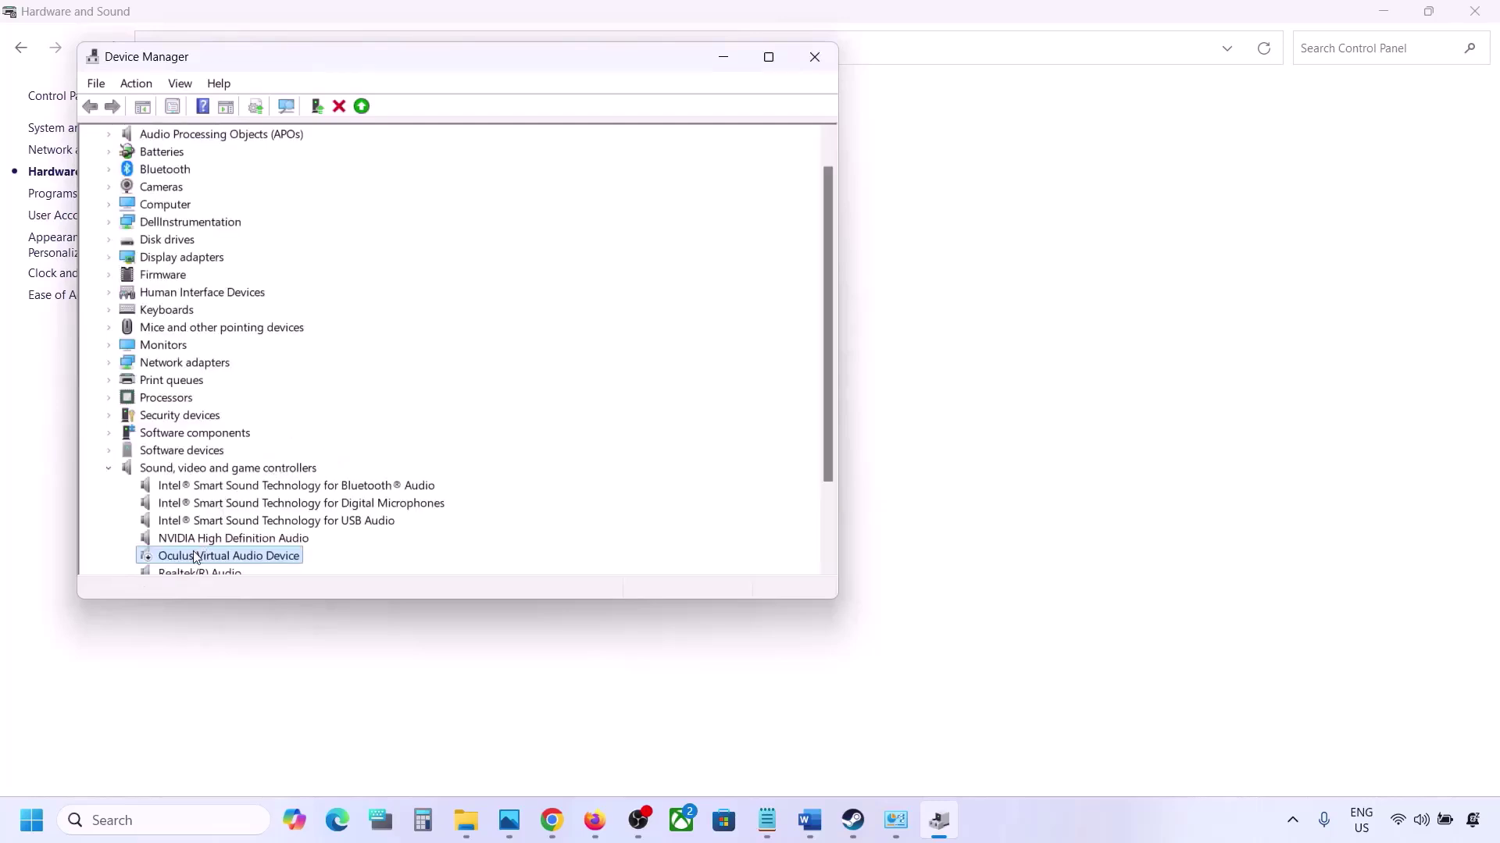
Step: Disable NVIDIA High Definition Audio, Intel Bluetooth Audio and Digital Microphones, declining the restart
{"action": "left_click", "coordinate": [198, 545]}
{"action": "right_click", "coordinate": [197, 540]}
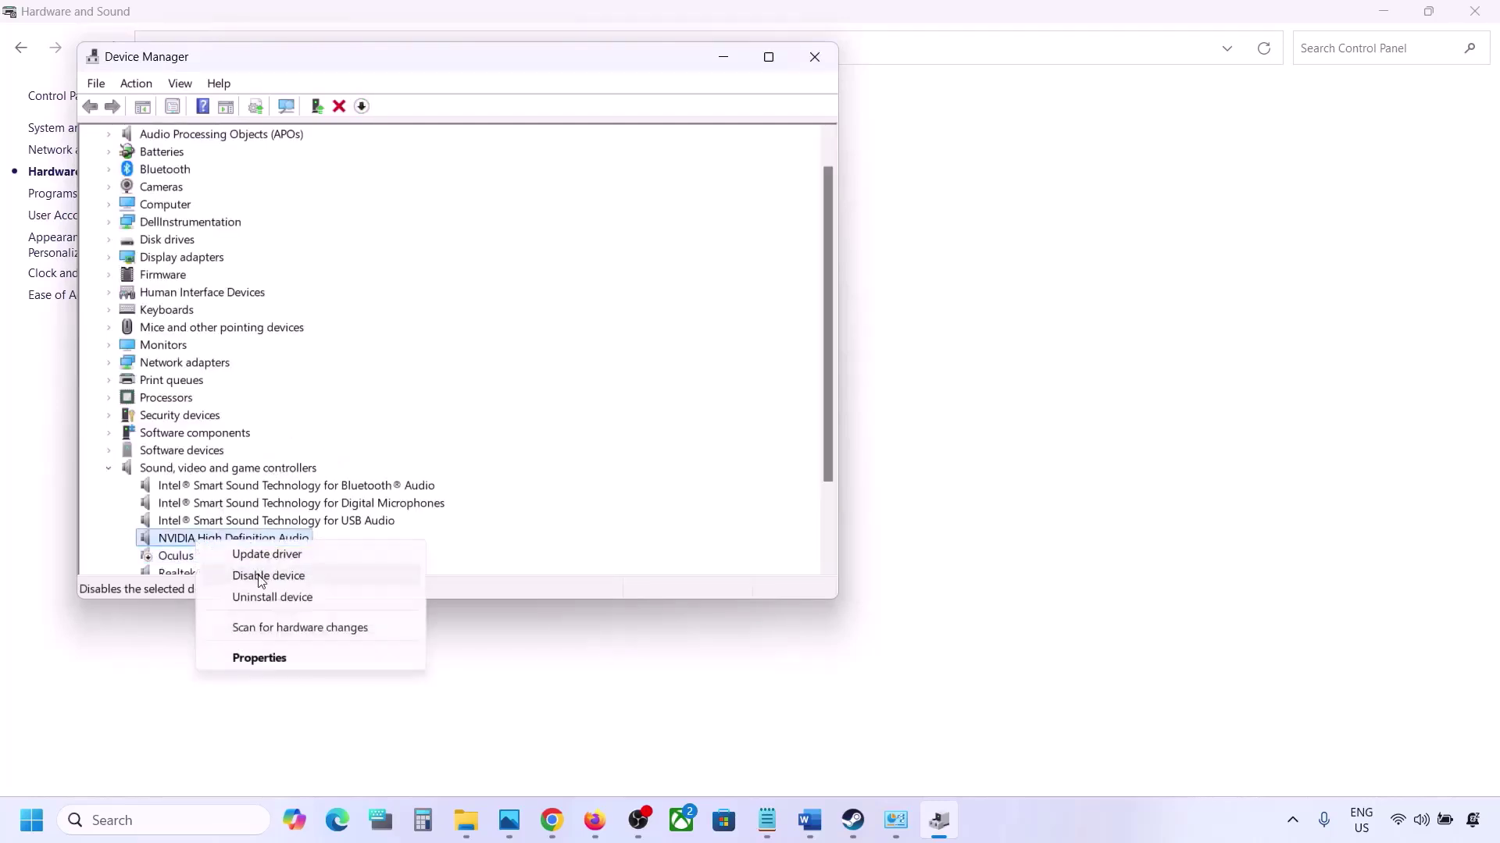
{"action": "left_click", "coordinate": [265, 576]}
{"action": "left_click", "coordinate": [793, 434]}
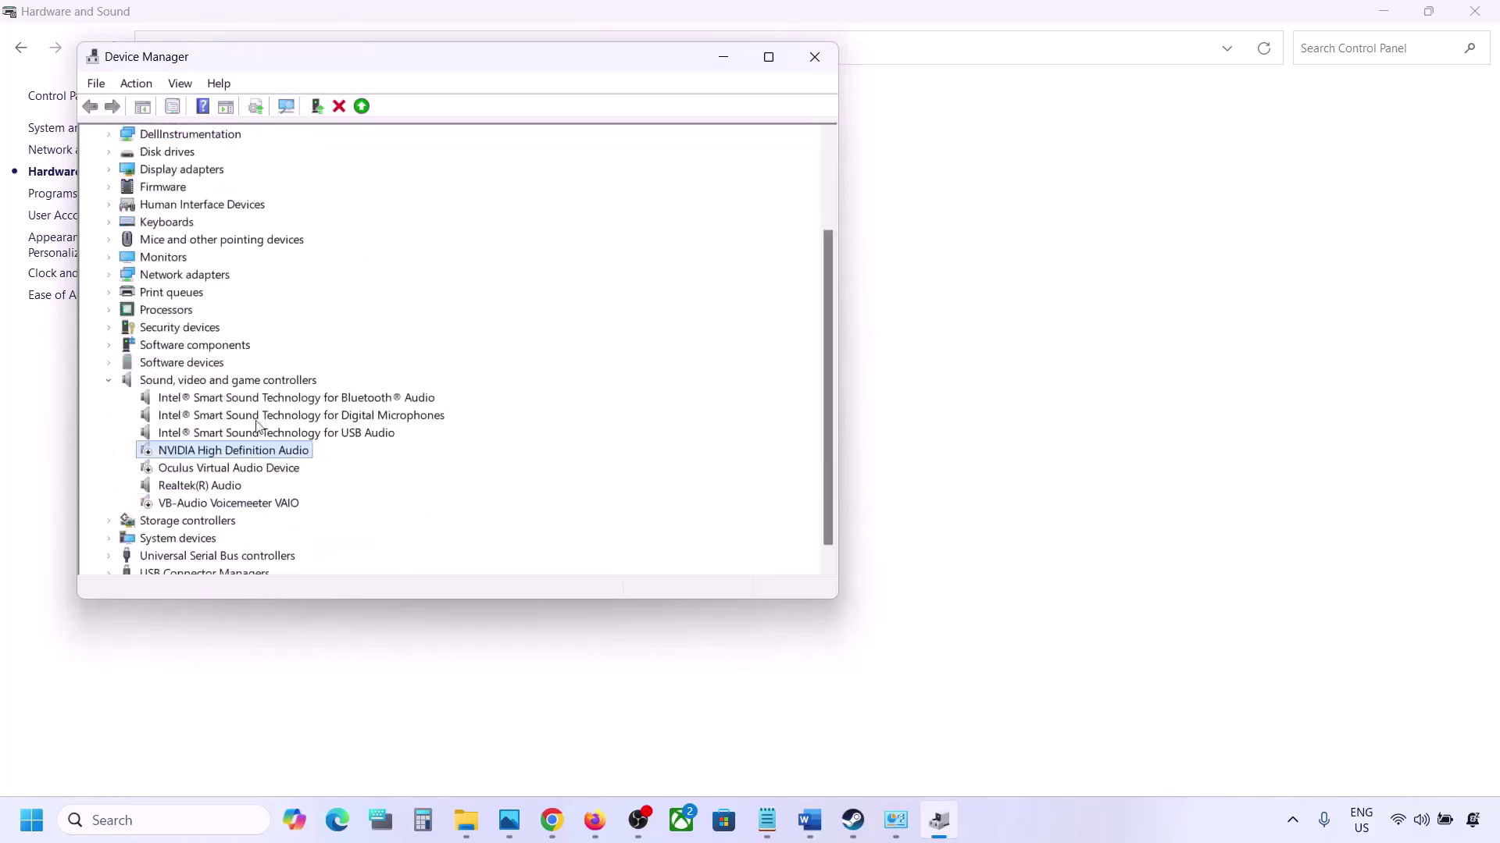
{"action": "left_click", "coordinate": [258, 398]}
{"action": "right_click", "coordinate": [256, 399]}
{"action": "left_click", "coordinate": [291, 435]}
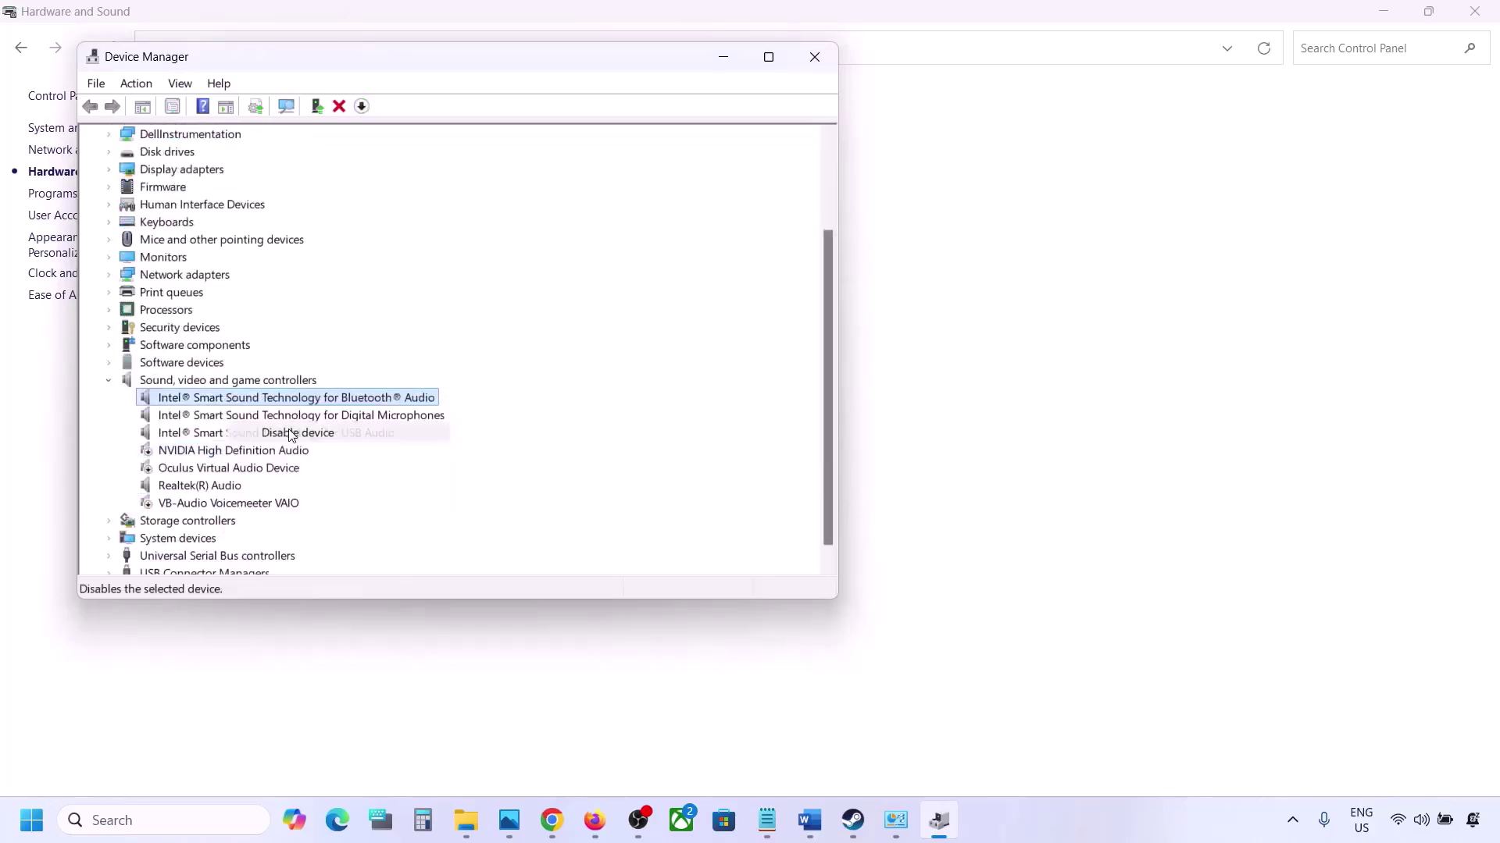
{"action": "left_click", "coordinate": [793, 435]}
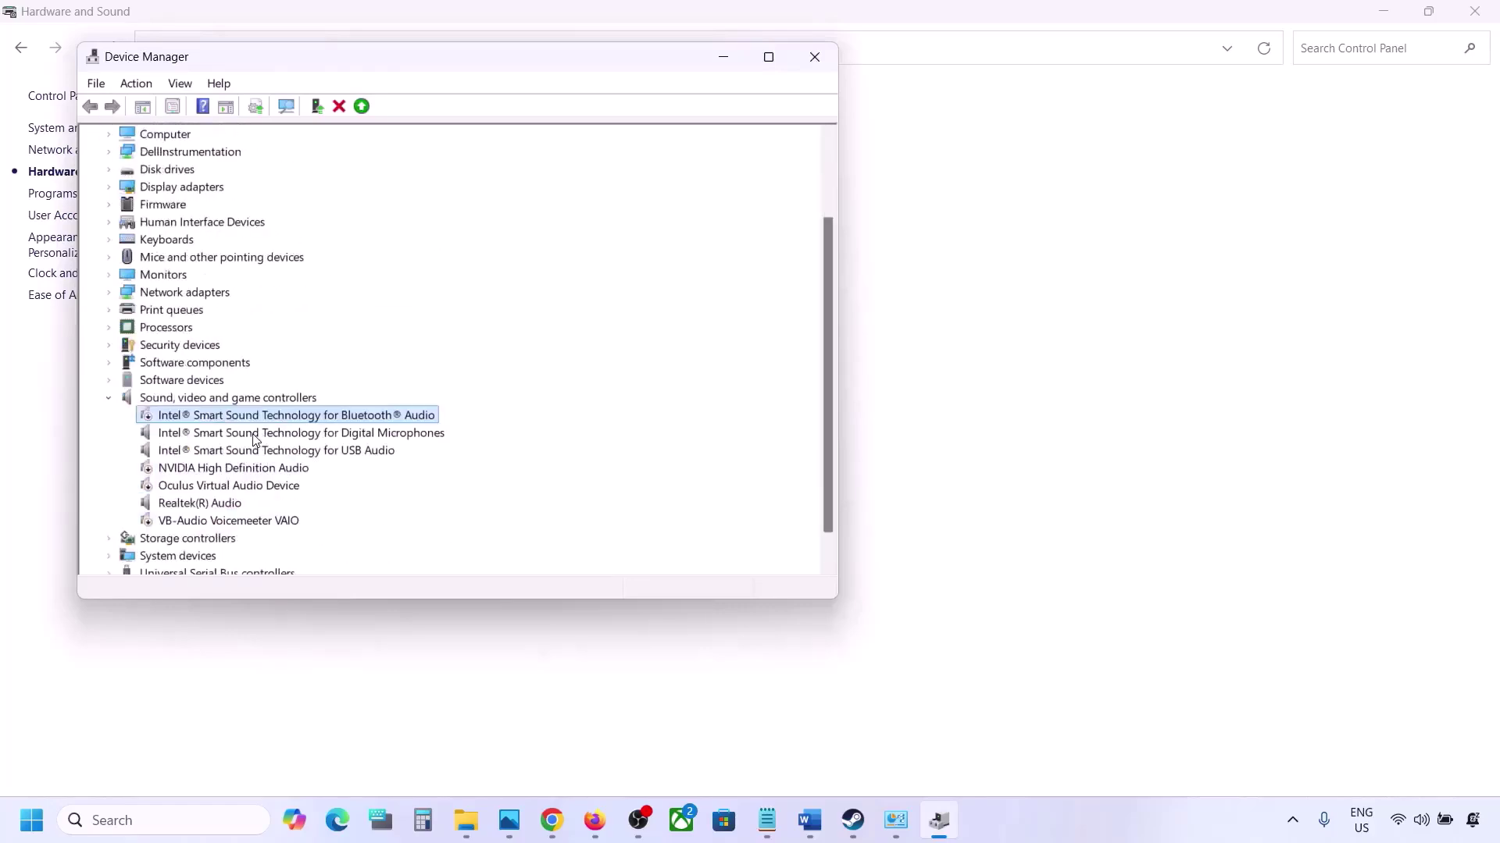
{"action": "right_click", "coordinate": [256, 437]}
{"action": "left_click", "coordinate": [321, 469]}
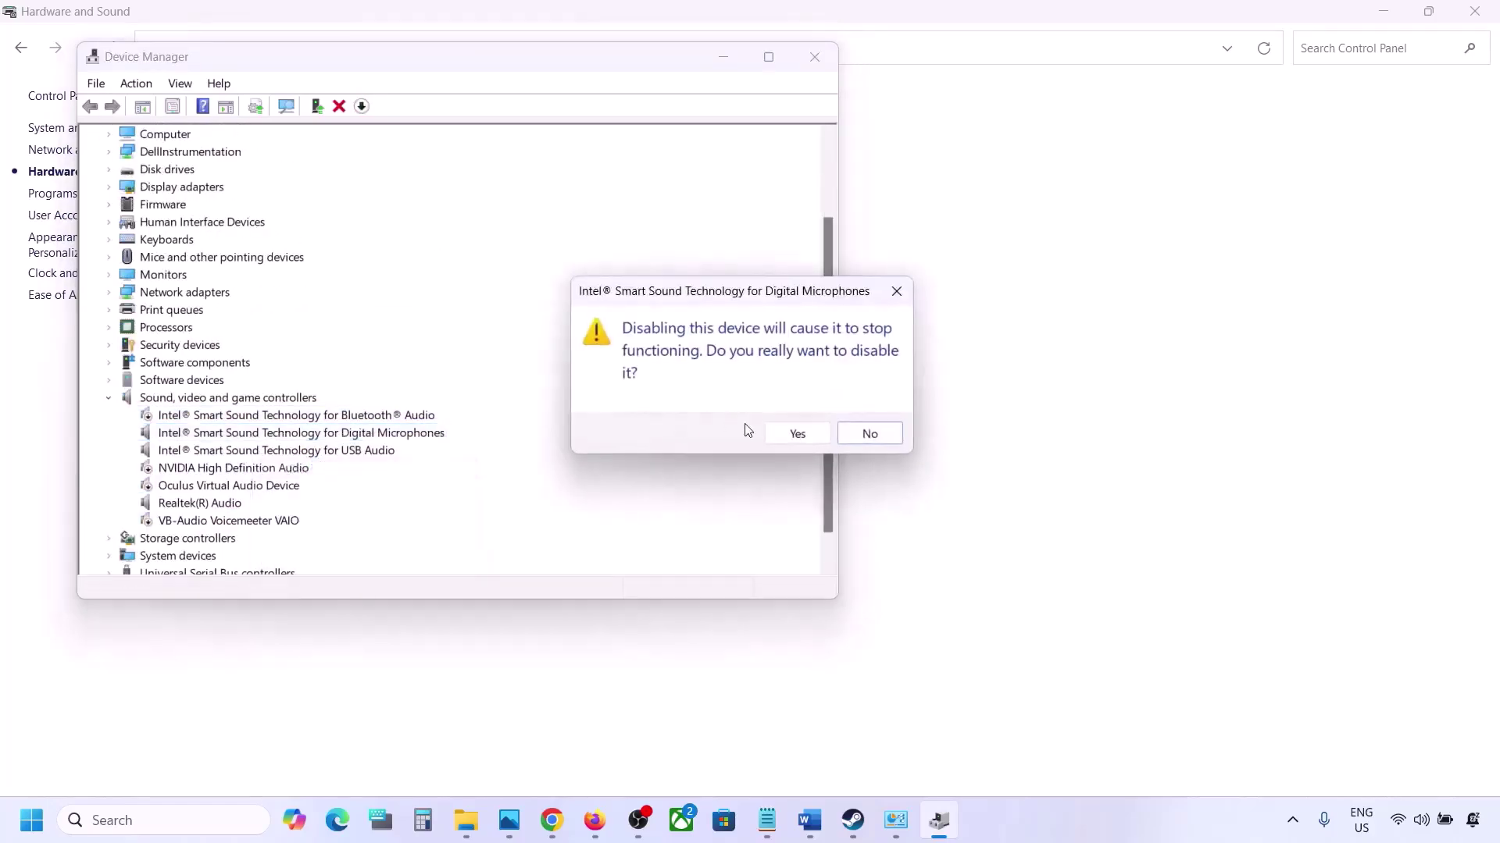
{"action": "left_click", "coordinate": [796, 434]}
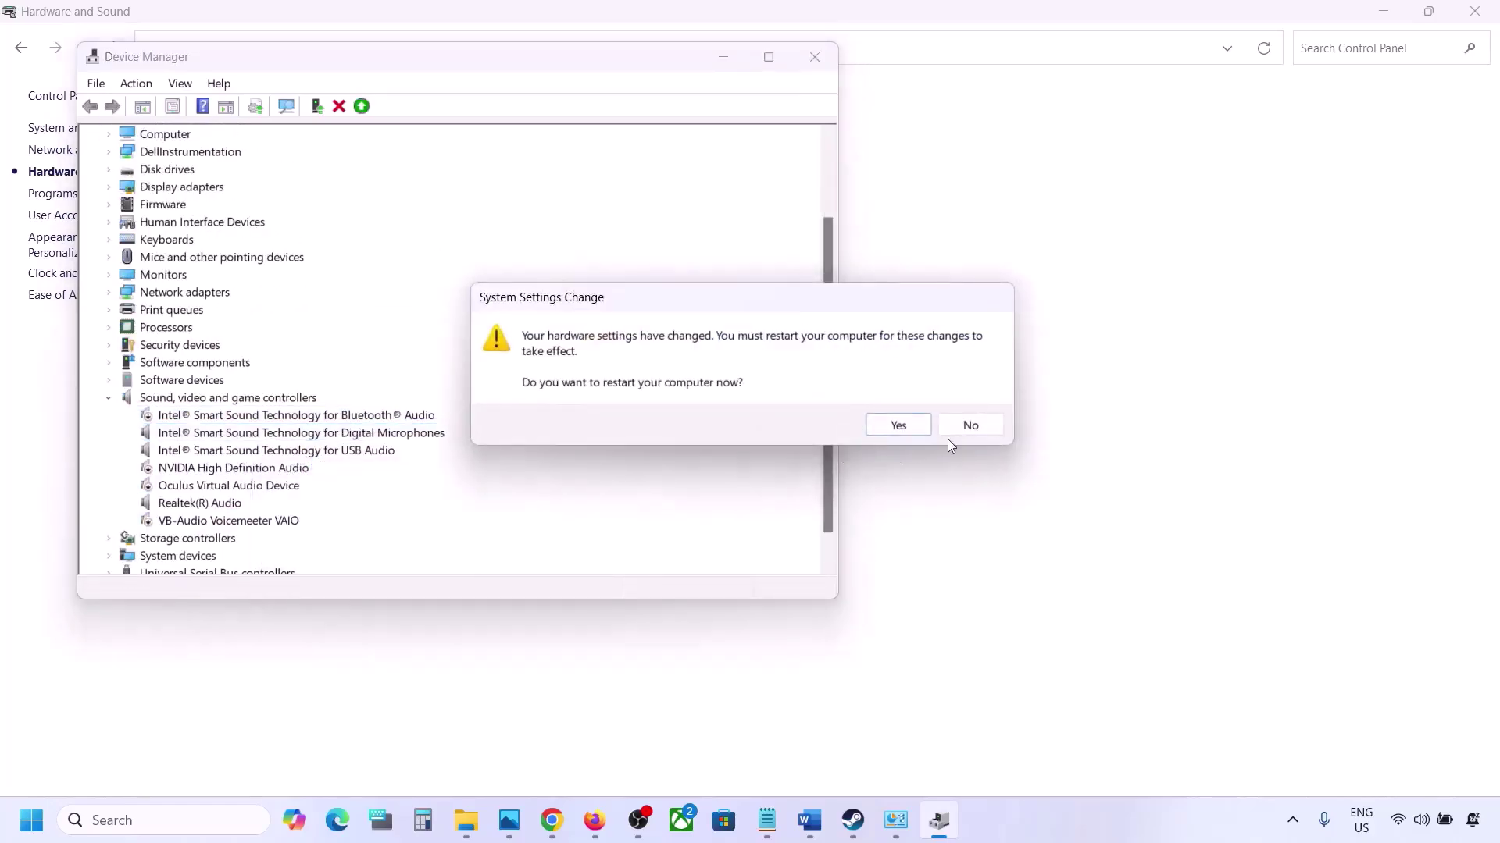
{"action": "left_click", "coordinate": [970, 428]}
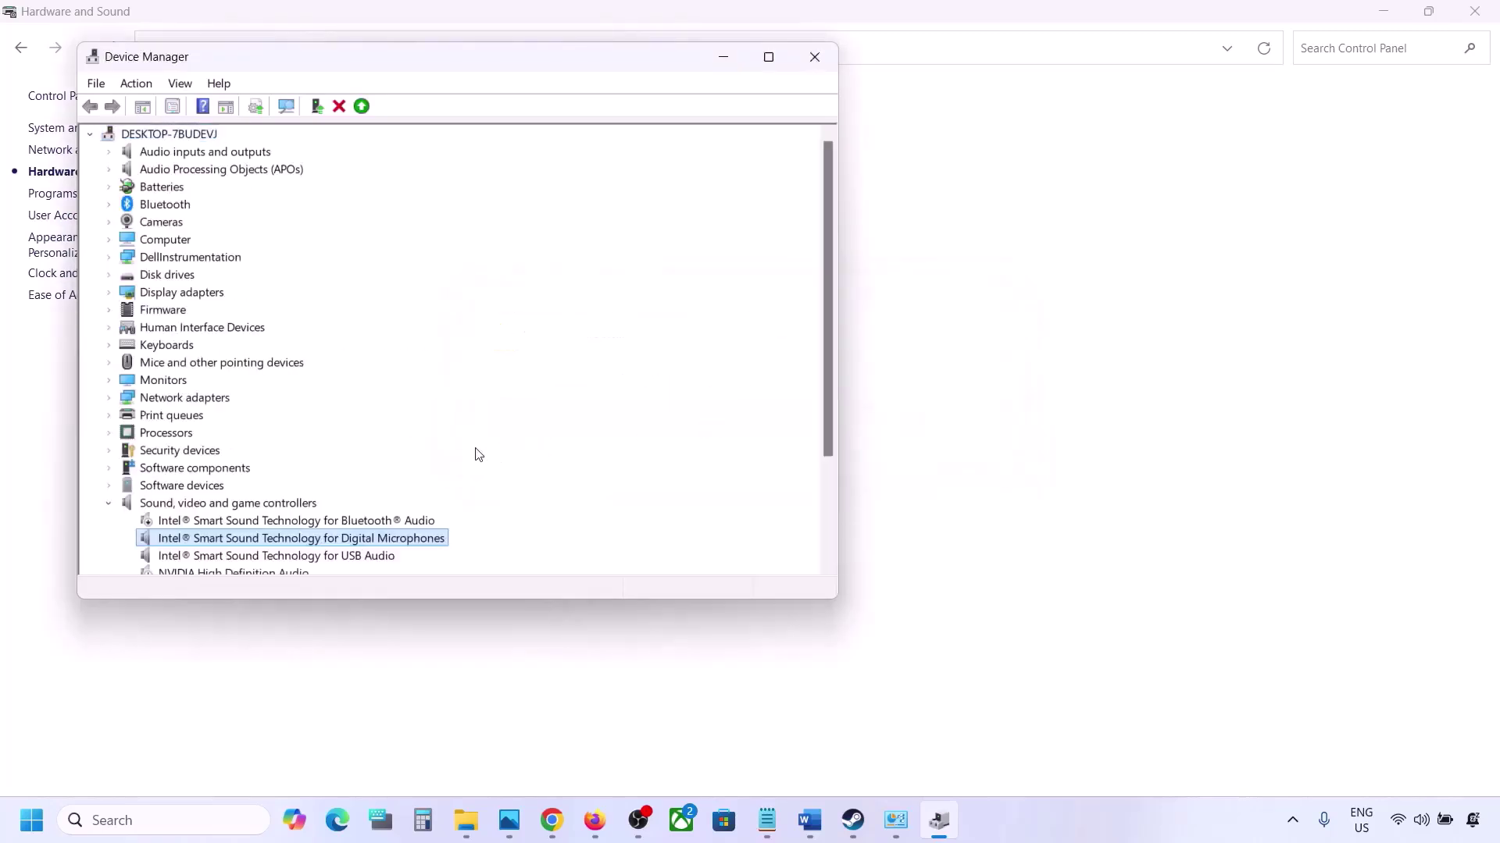
Step: Disable the Intel Smart Sound Technology for USB Audio device
{"action": "scroll", "coordinate": [328, 493], "scroll_direction": "down", "scroll_amount": 2}
{"action": "right_click", "coordinate": [221, 451]}
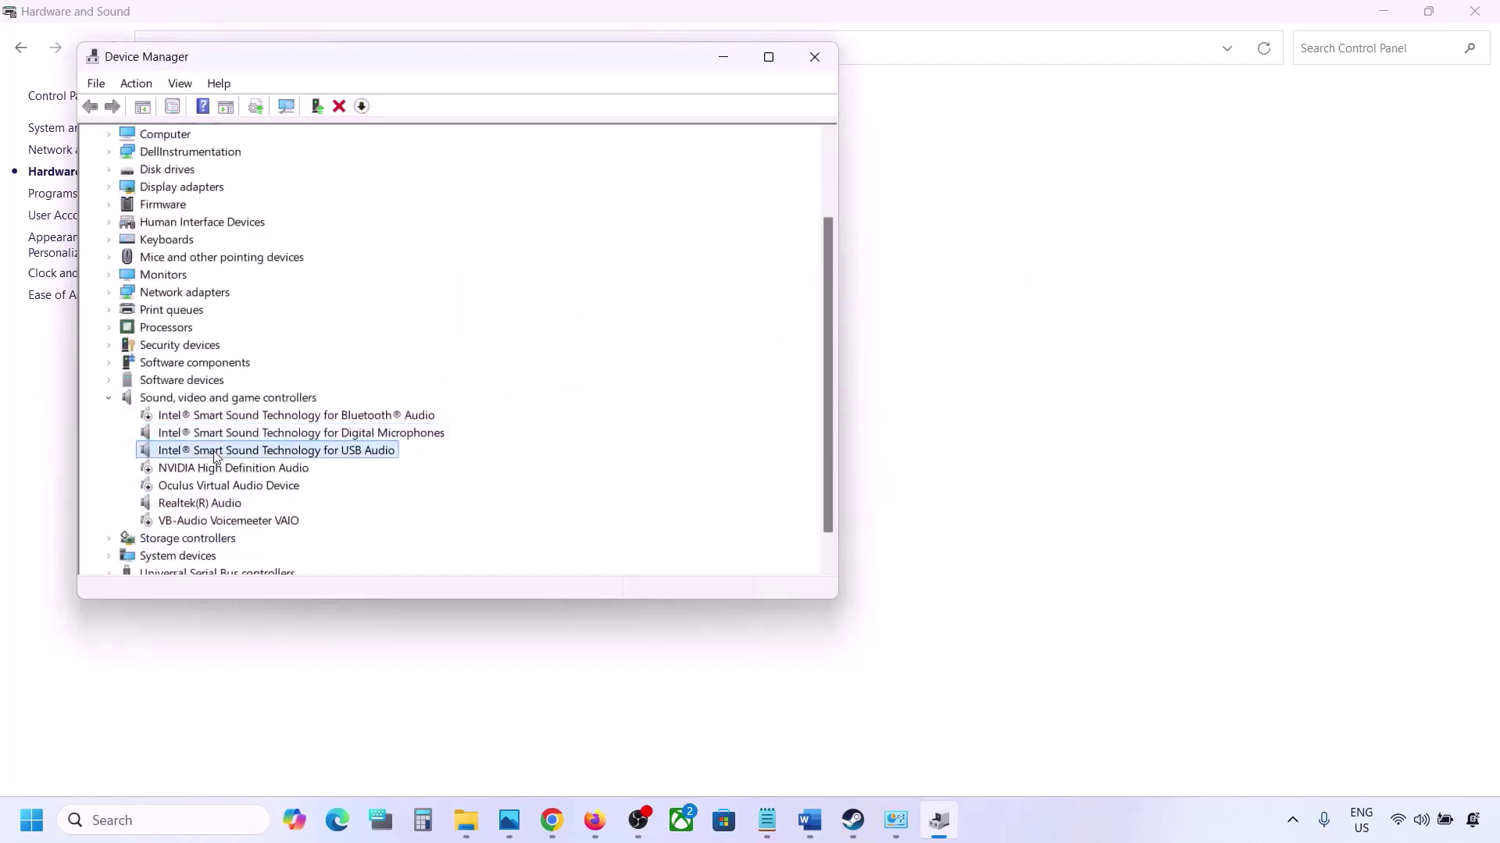
{"action": "left_click", "coordinate": [261, 487]}
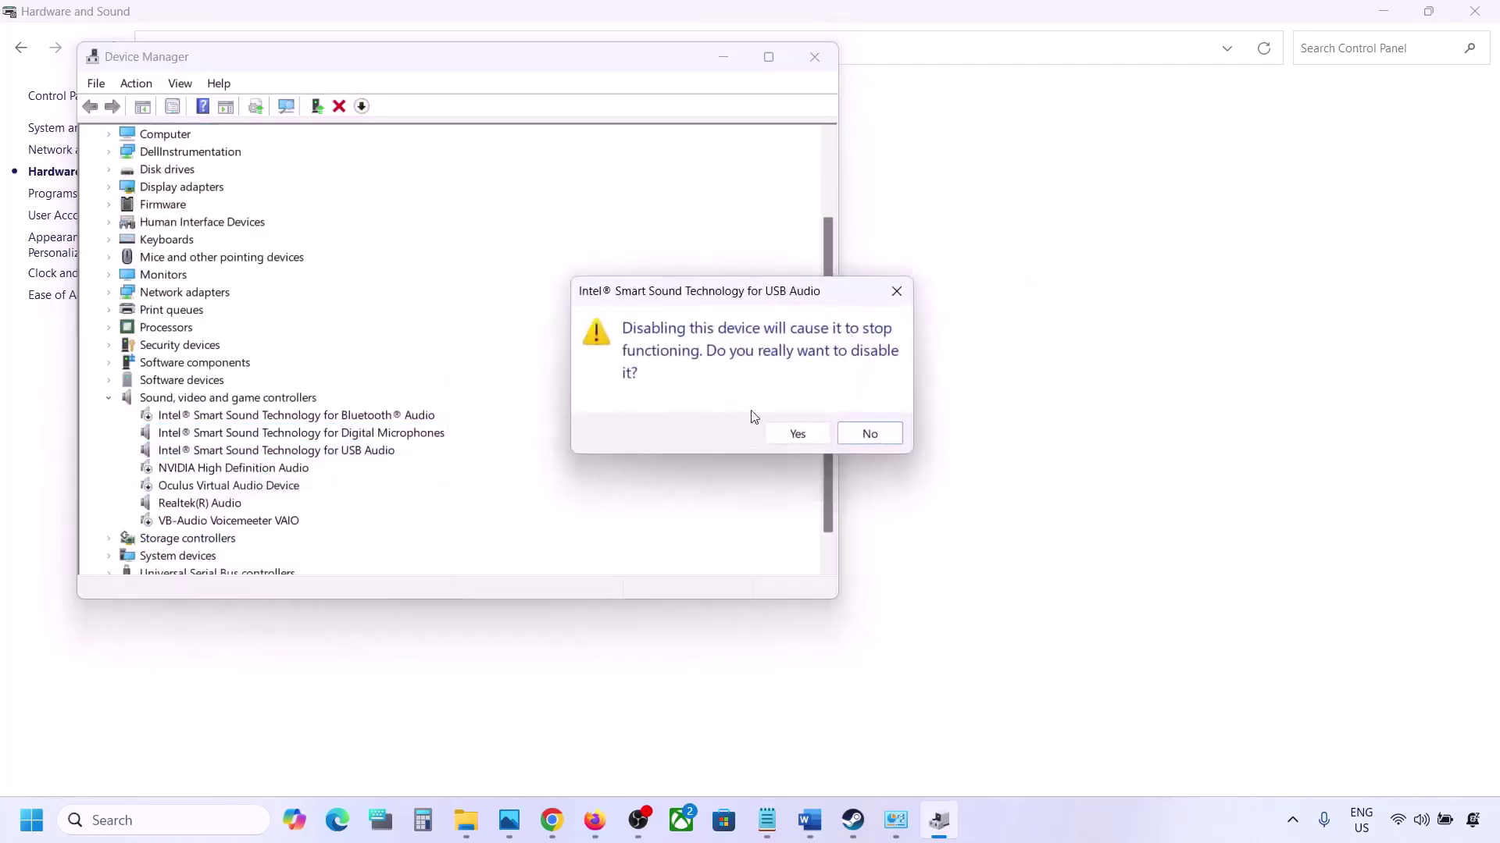
{"action": "left_click", "coordinate": [795, 432]}
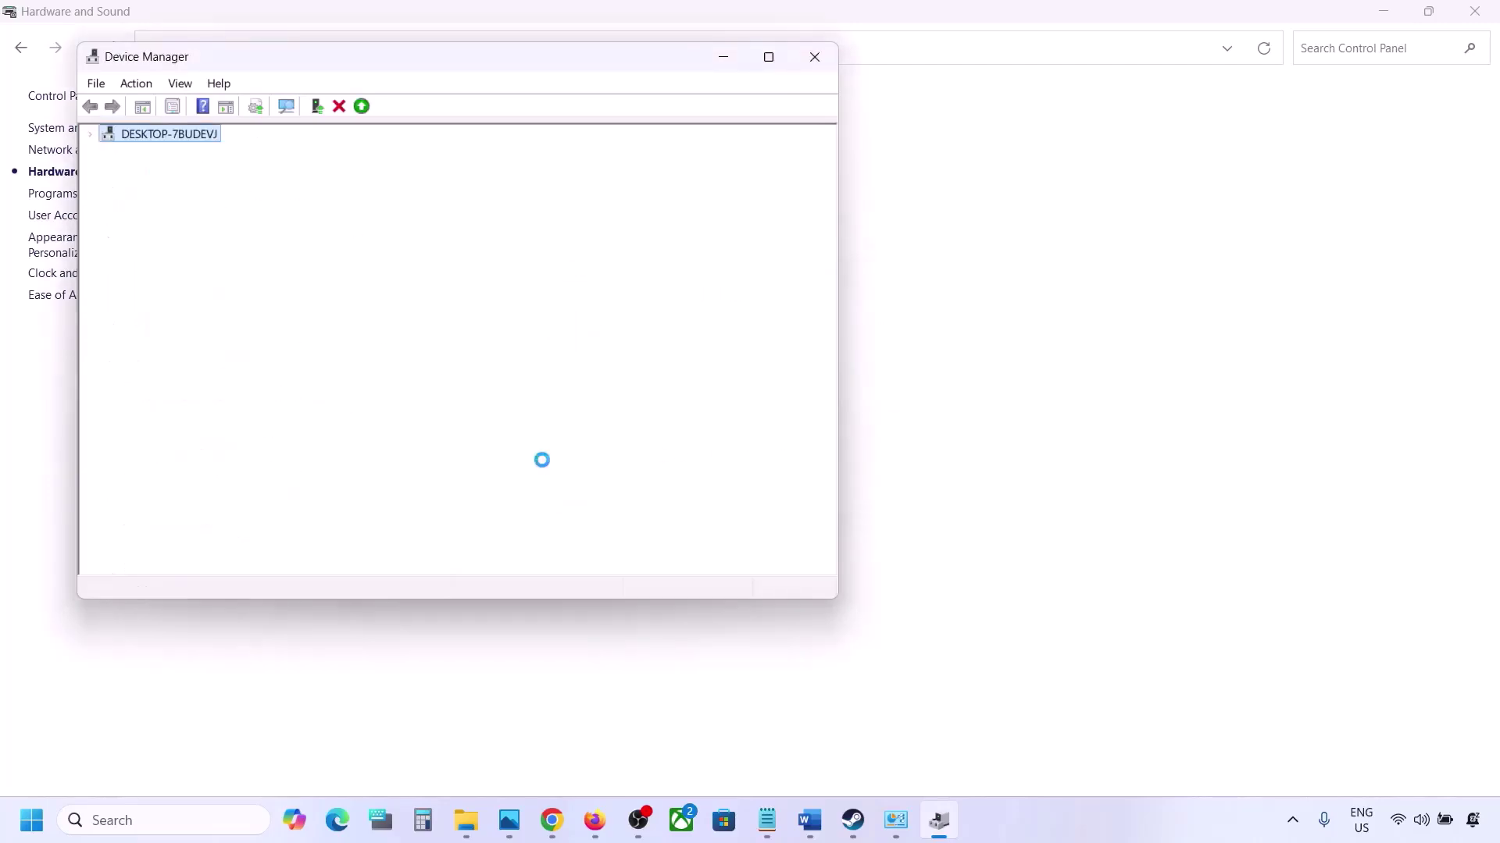
Step: Leave Realtek(R) Audio enabled and close Device Manager
{"action": "scroll", "coordinate": [409, 493], "scroll_direction": "down", "scroll_amount": 3}
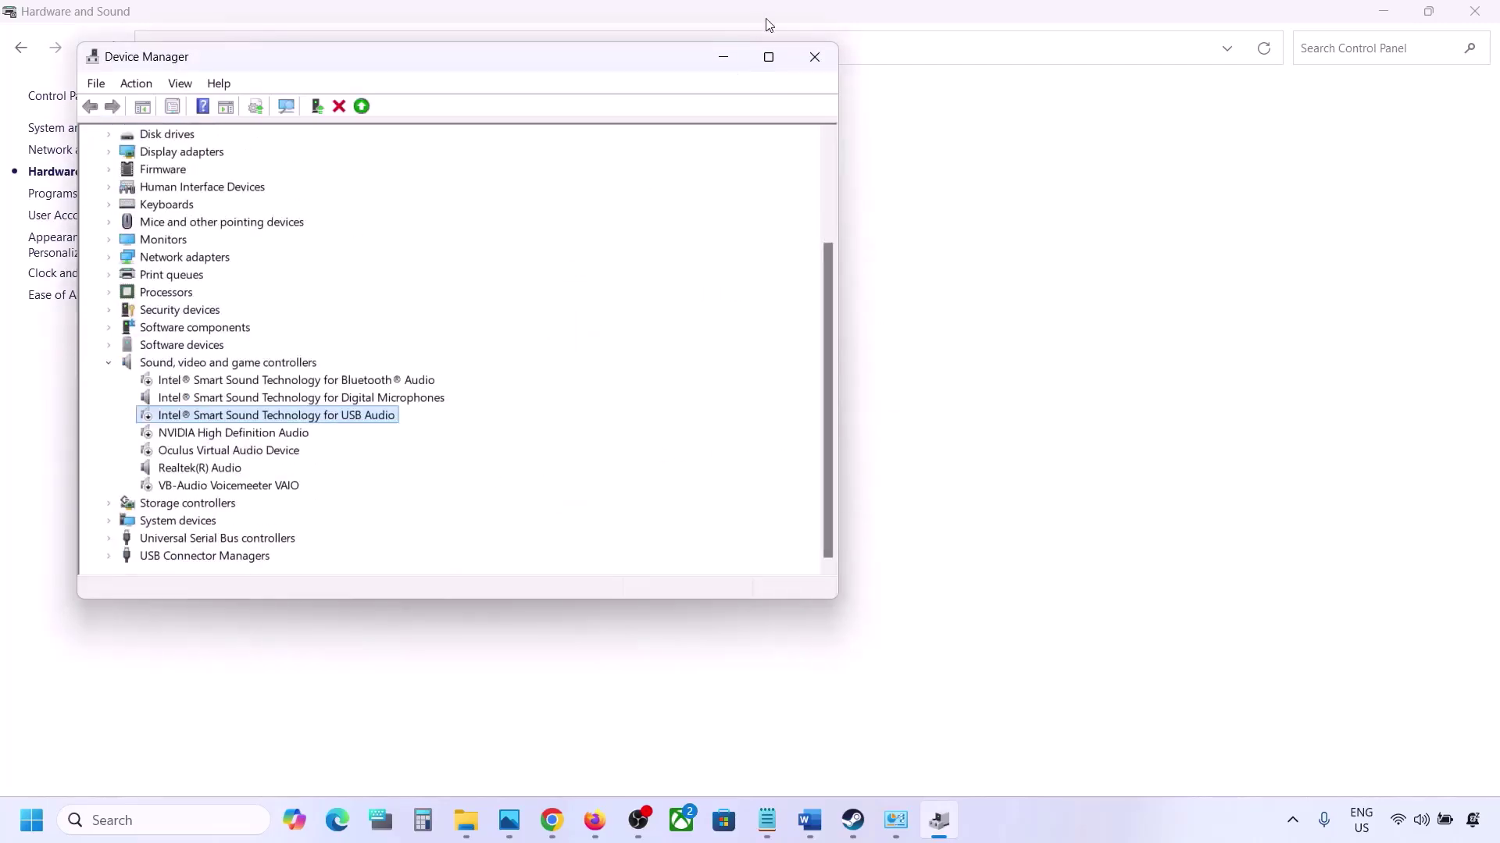
{"action": "left_click", "coordinate": [173, 466]}
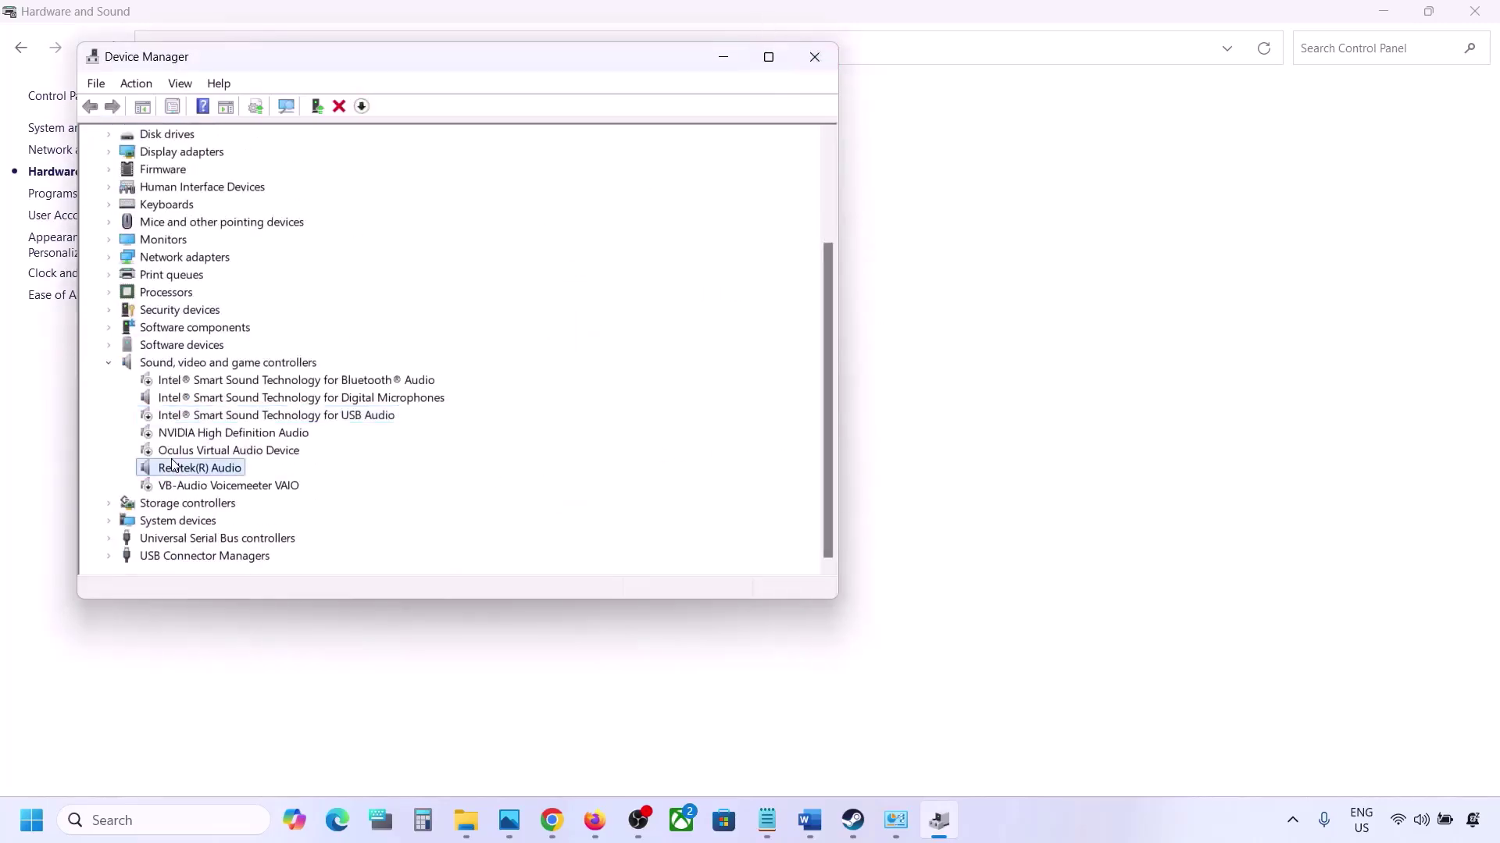
{"action": "right_click", "coordinate": [197, 470]}
{"action": "left_click", "coordinate": [304, 455]}
{"action": "left_click", "coordinate": [815, 57]}
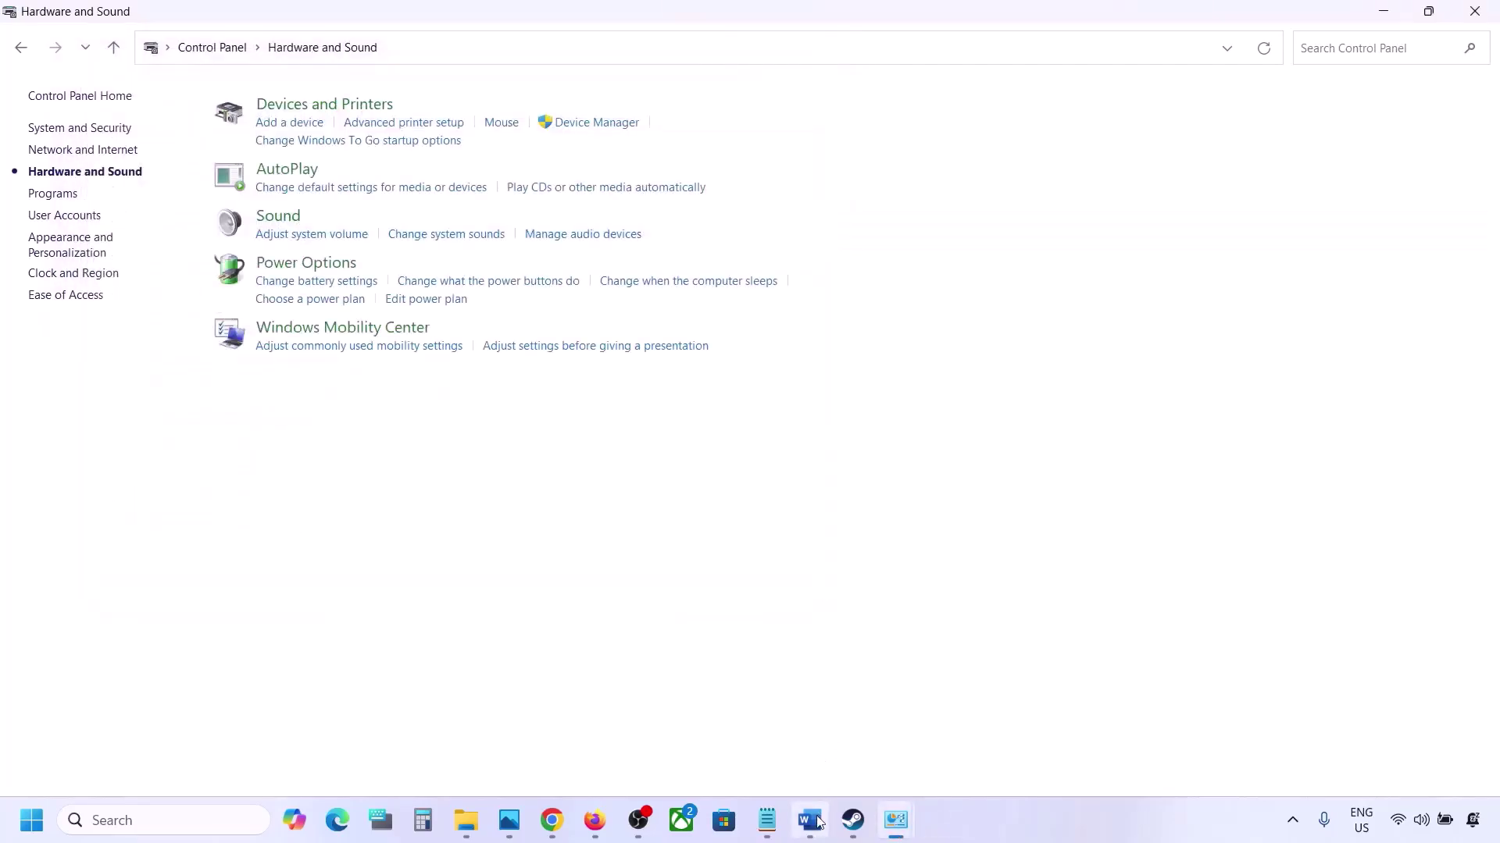
{"action": "left_click", "coordinate": [813, 821]}
Step: Copy the shell::: command line listed under Step 8, Uncheck Handsfree Telephony
{"action": "scroll", "coordinate": [643, 653], "scroll_direction": "down", "scroll_amount": 3}
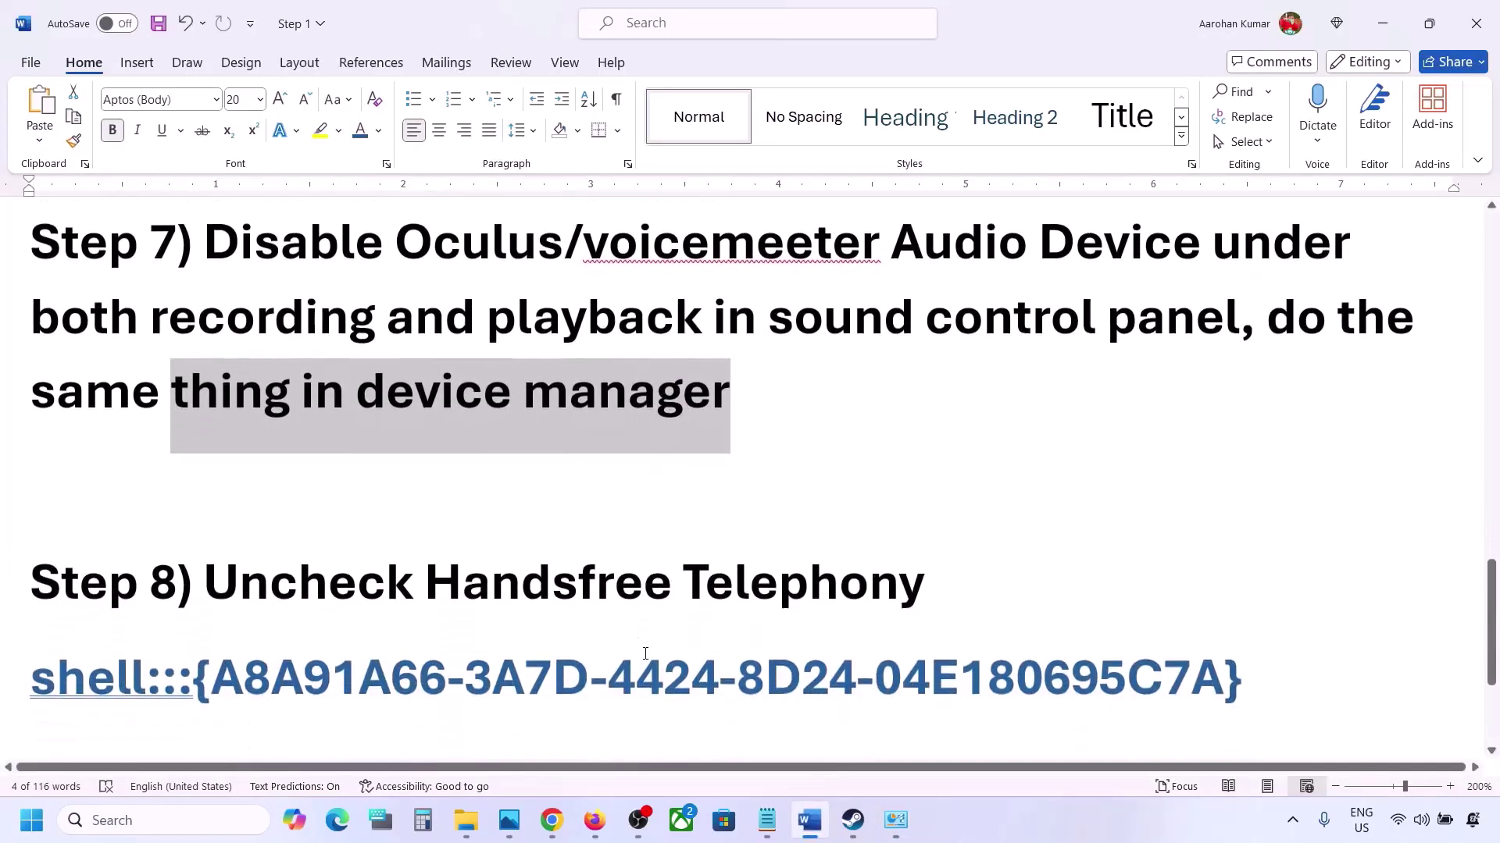
{"action": "scroll", "coordinate": [564, 656], "scroll_direction": "down", "scroll_amount": 1}
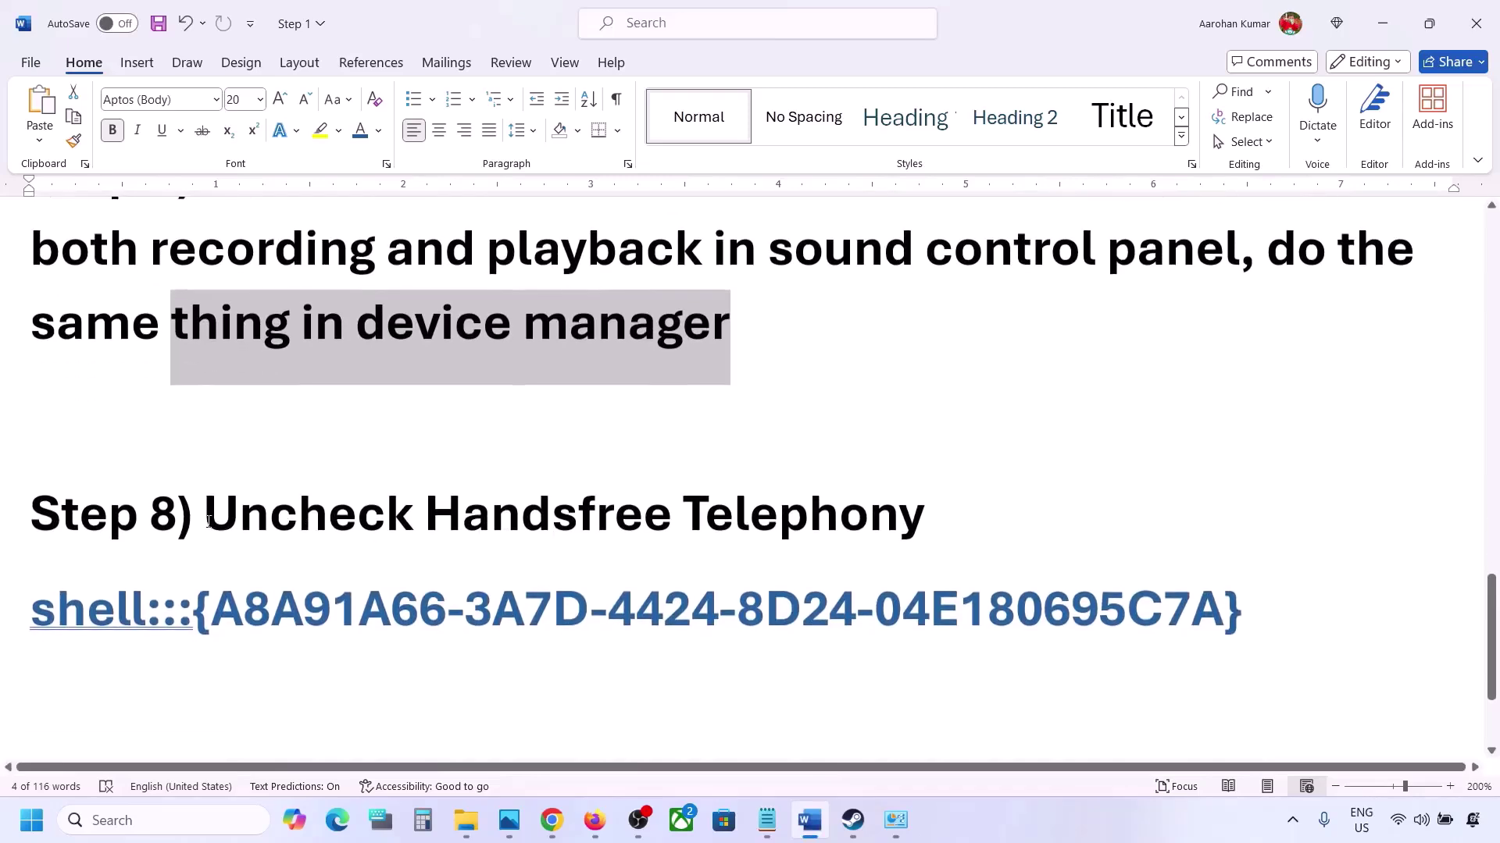
{"action": "left_click_drag", "start_coordinate": [209, 522], "coordinate": [1252, 560]}
{"action": "left_click_drag", "start_coordinate": [1284, 610], "coordinate": [69, 605]}
{"action": "right_click", "coordinate": [69, 605]}
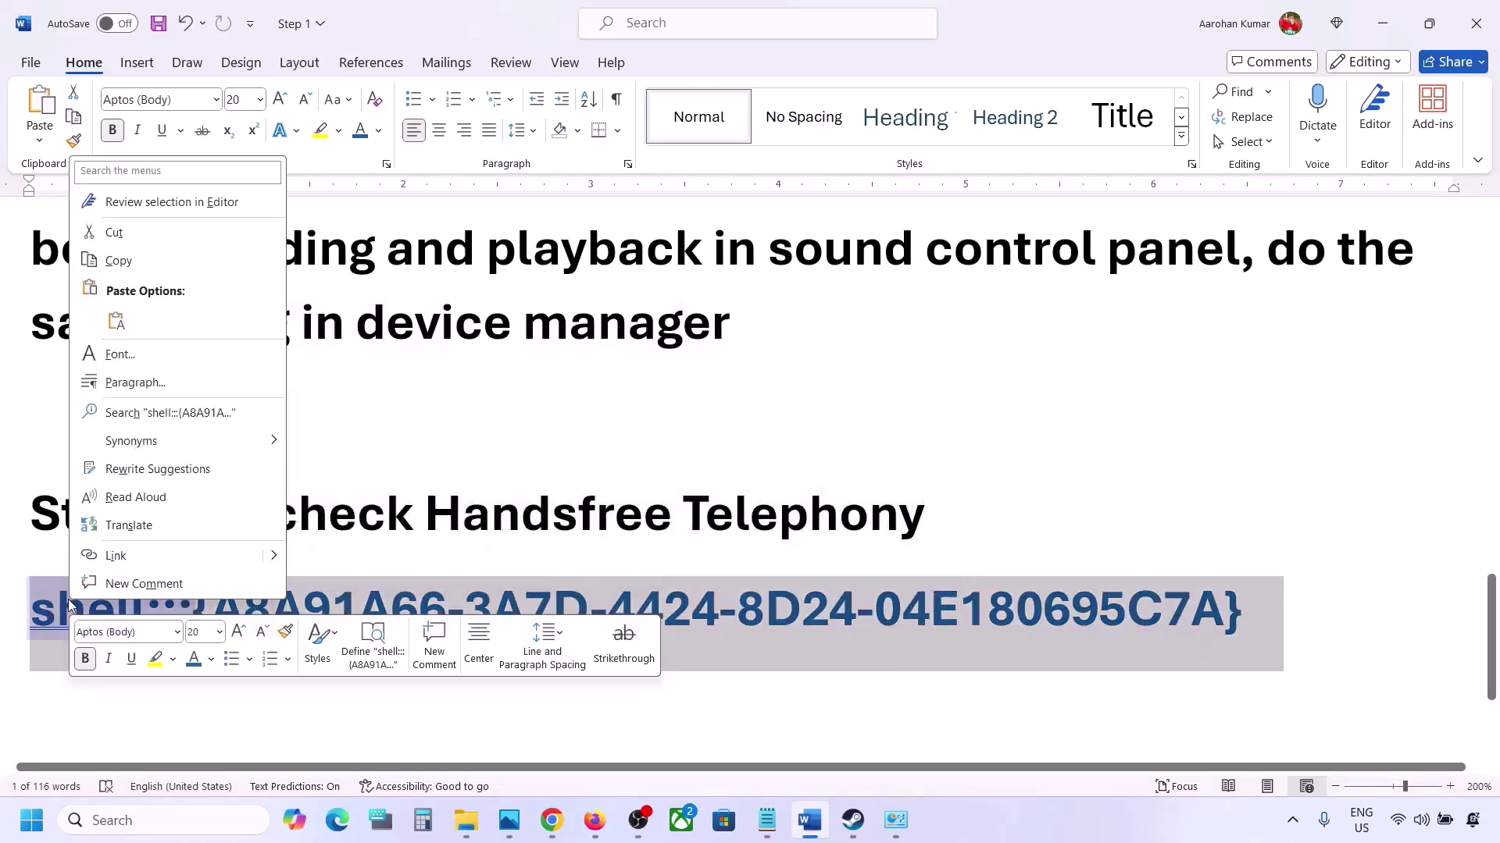
{"action": "left_click", "coordinate": [120, 258]}
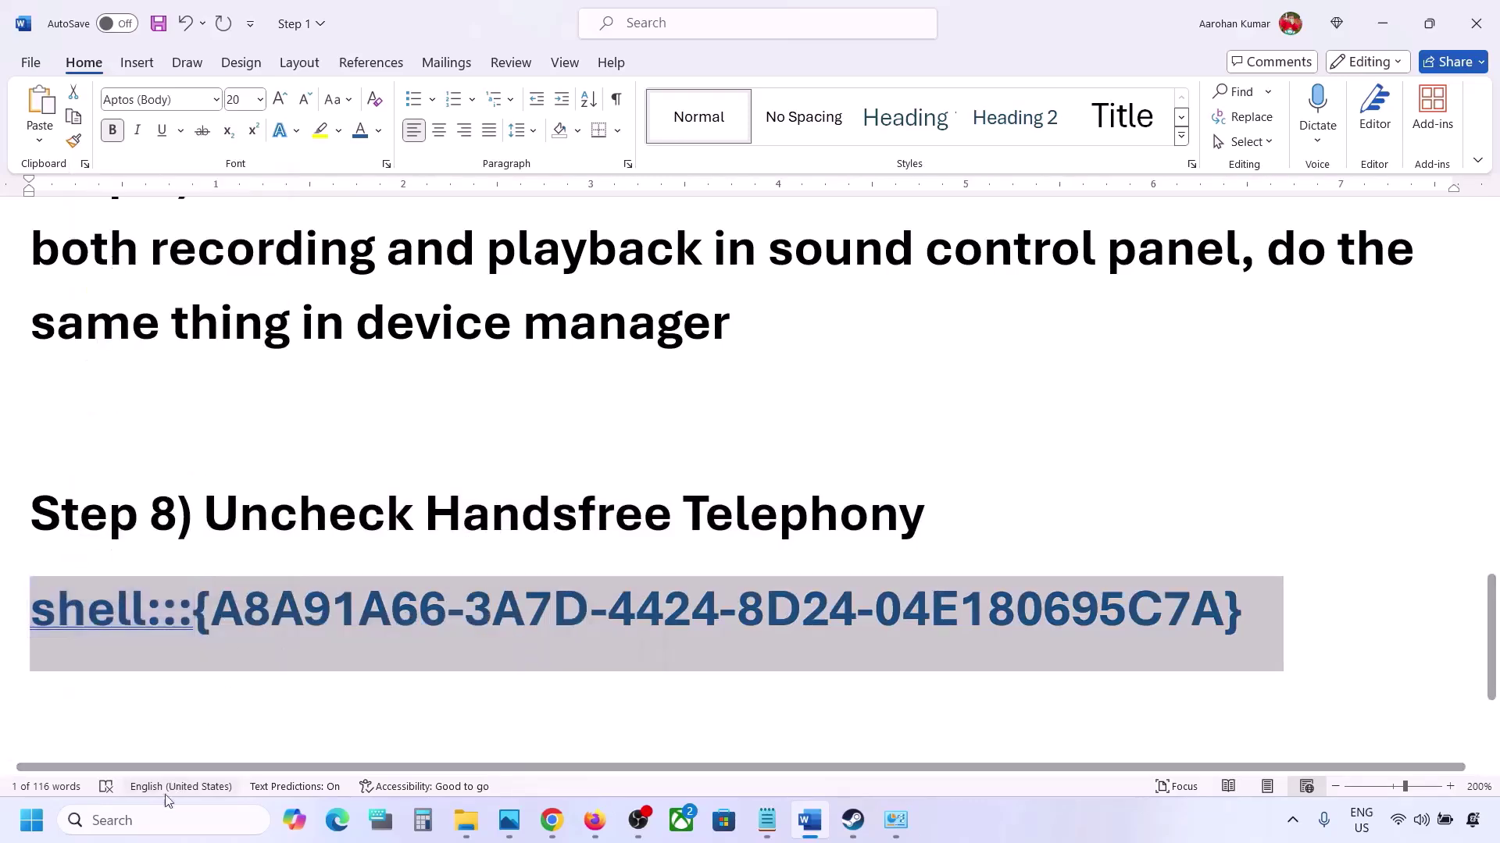
Step: Paste the copied shell::: command into Run to open Devices and Printers
{"action": "left_click", "coordinate": [156, 820]}
{"action": "type", "text": "run"}
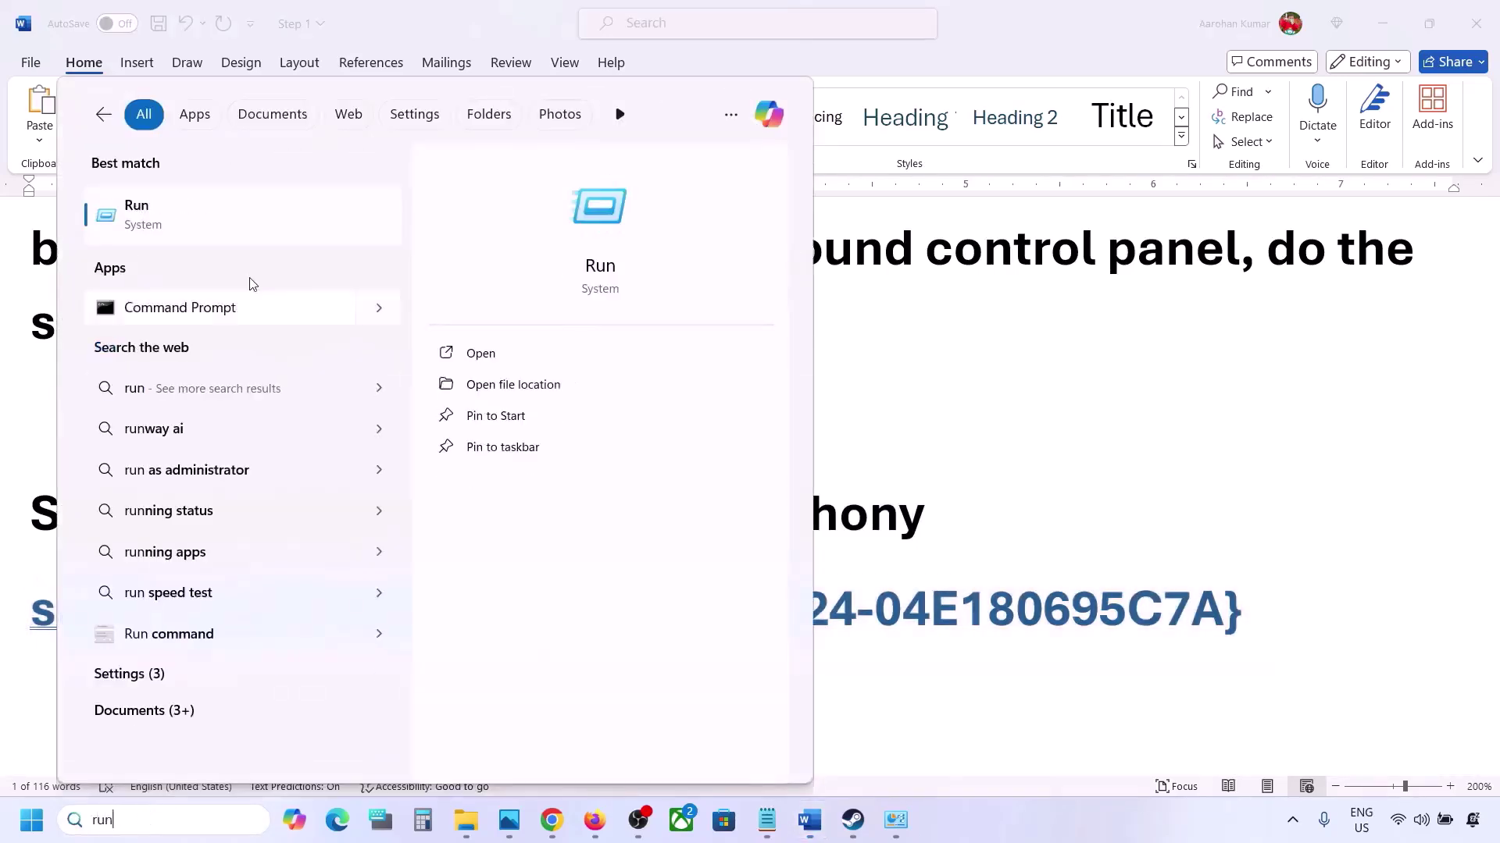
{"action": "left_click", "coordinate": [208, 234]}
{"action": "type", "text": "v"}
{"action": "key", "text": "ctrl+v"}
{"action": "left_click", "coordinate": [179, 769]}
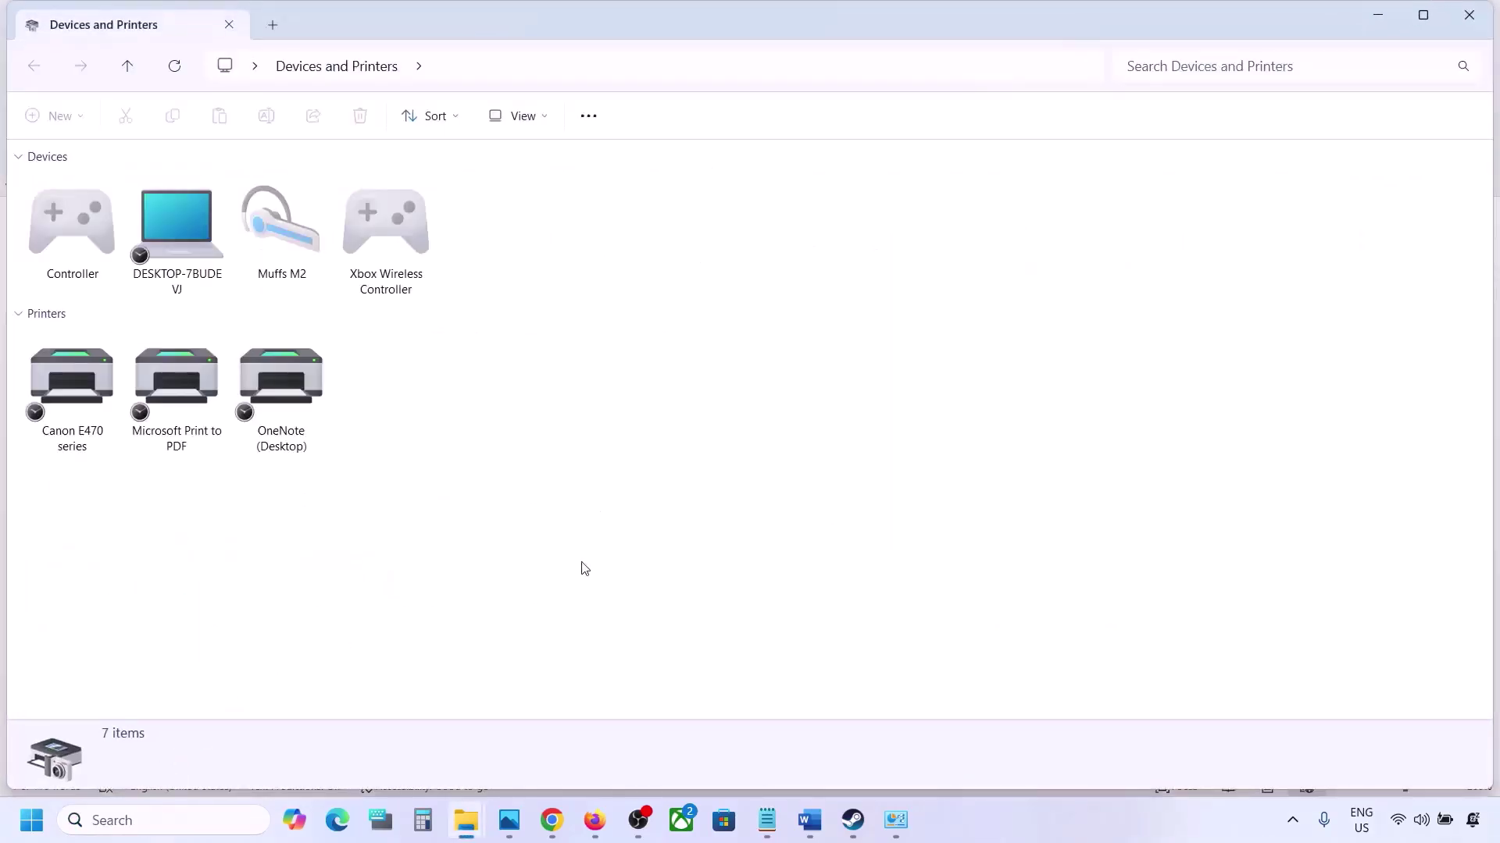
{"action": "left_click", "coordinate": [1113, 825]}
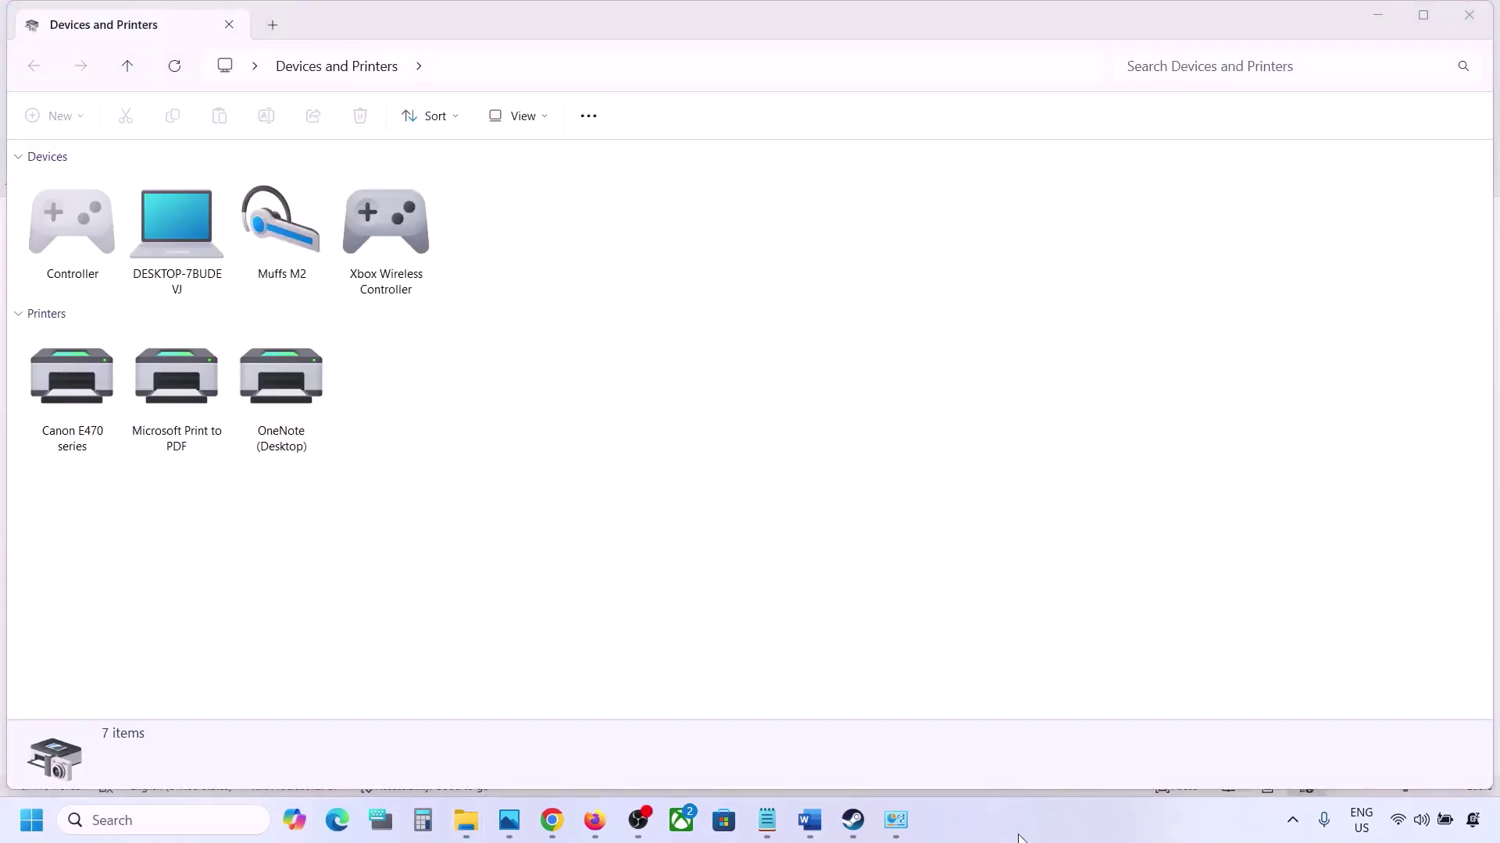
Step: Uncheck Handsfree Telephony in the Muffs M2 headset's Services properties and apply
{"action": "right_click", "coordinate": [291, 228]}
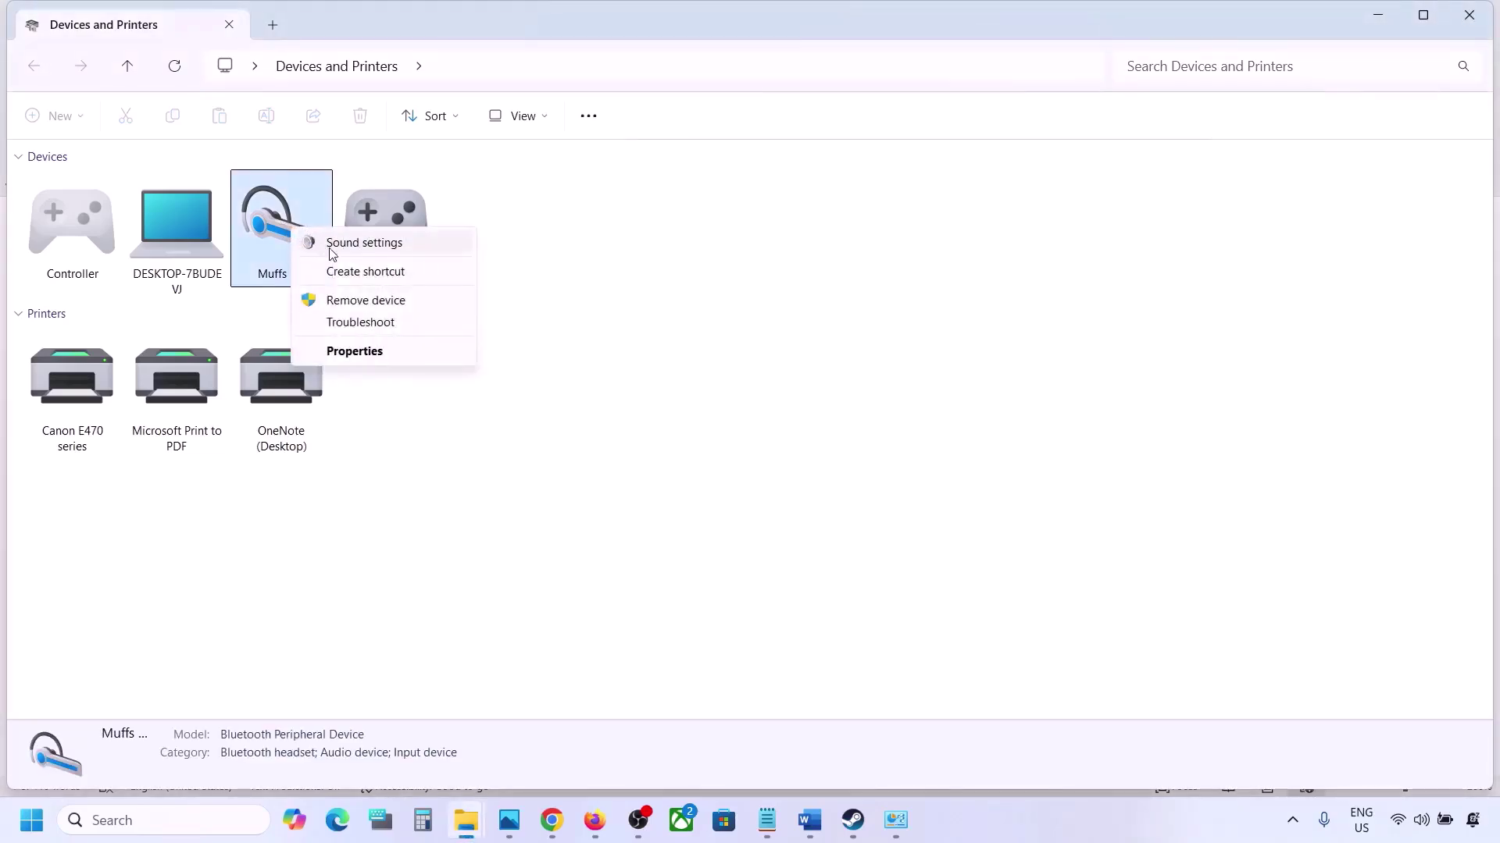
{"action": "left_click", "coordinate": [349, 352]}
{"action": "left_click_drag", "start_coordinate": [536, 244], "coordinate": [701, 209]}
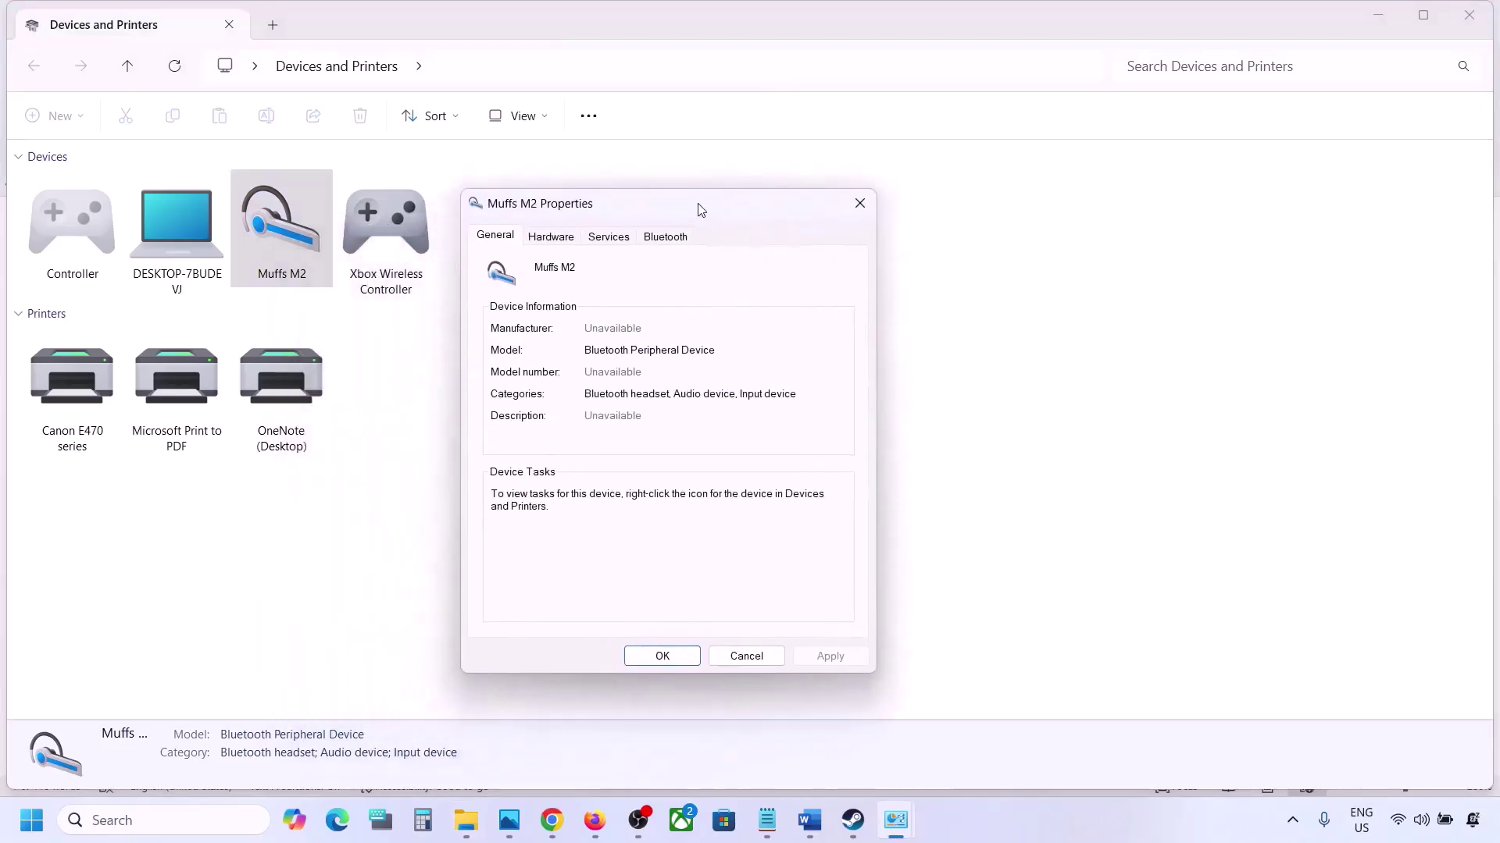
{"action": "left_click", "coordinate": [669, 238]}
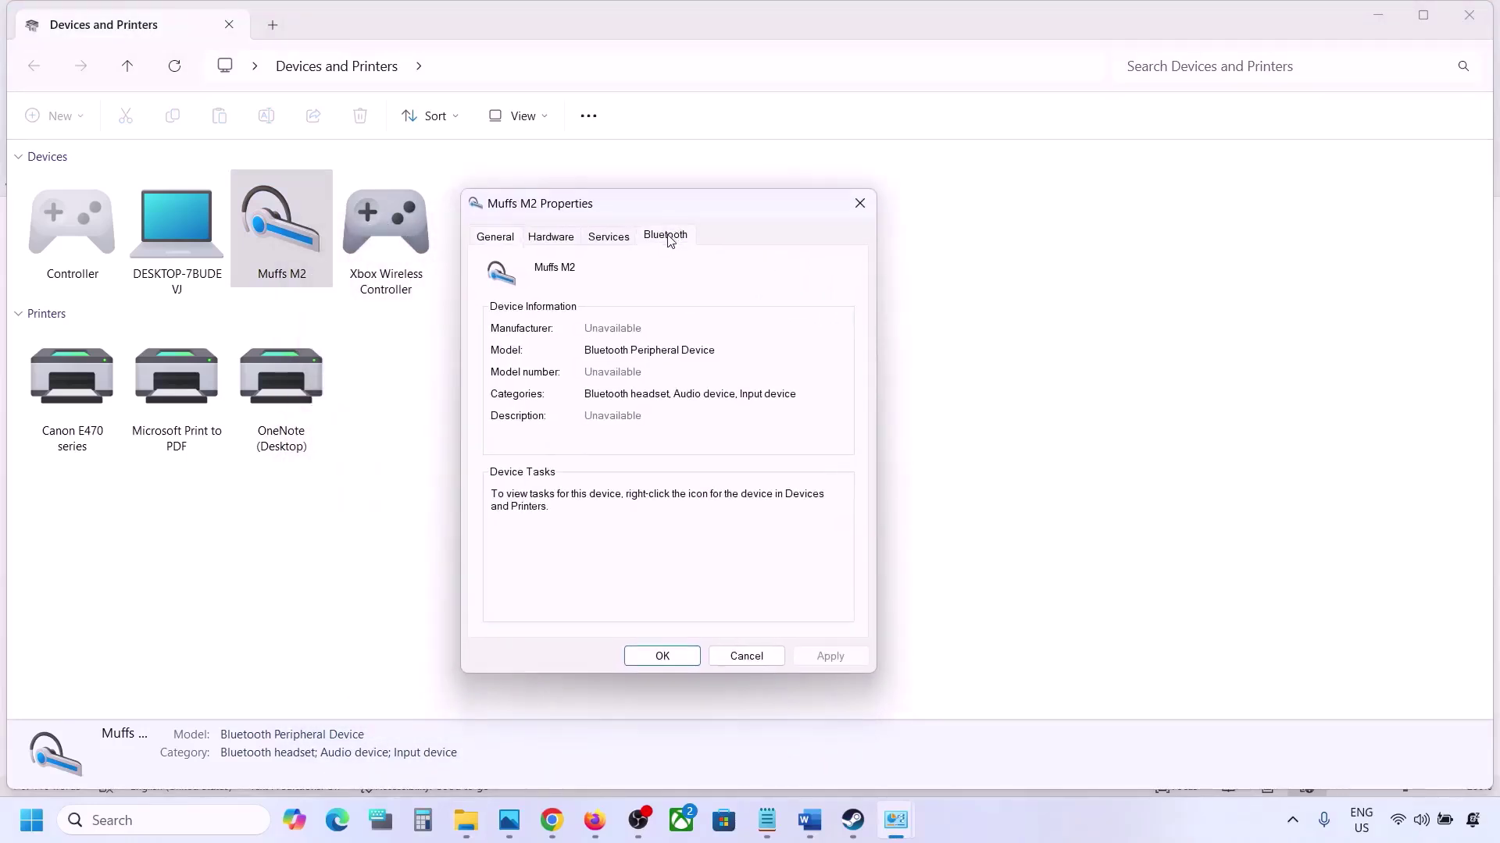
{"action": "left_click", "coordinate": [622, 244]}
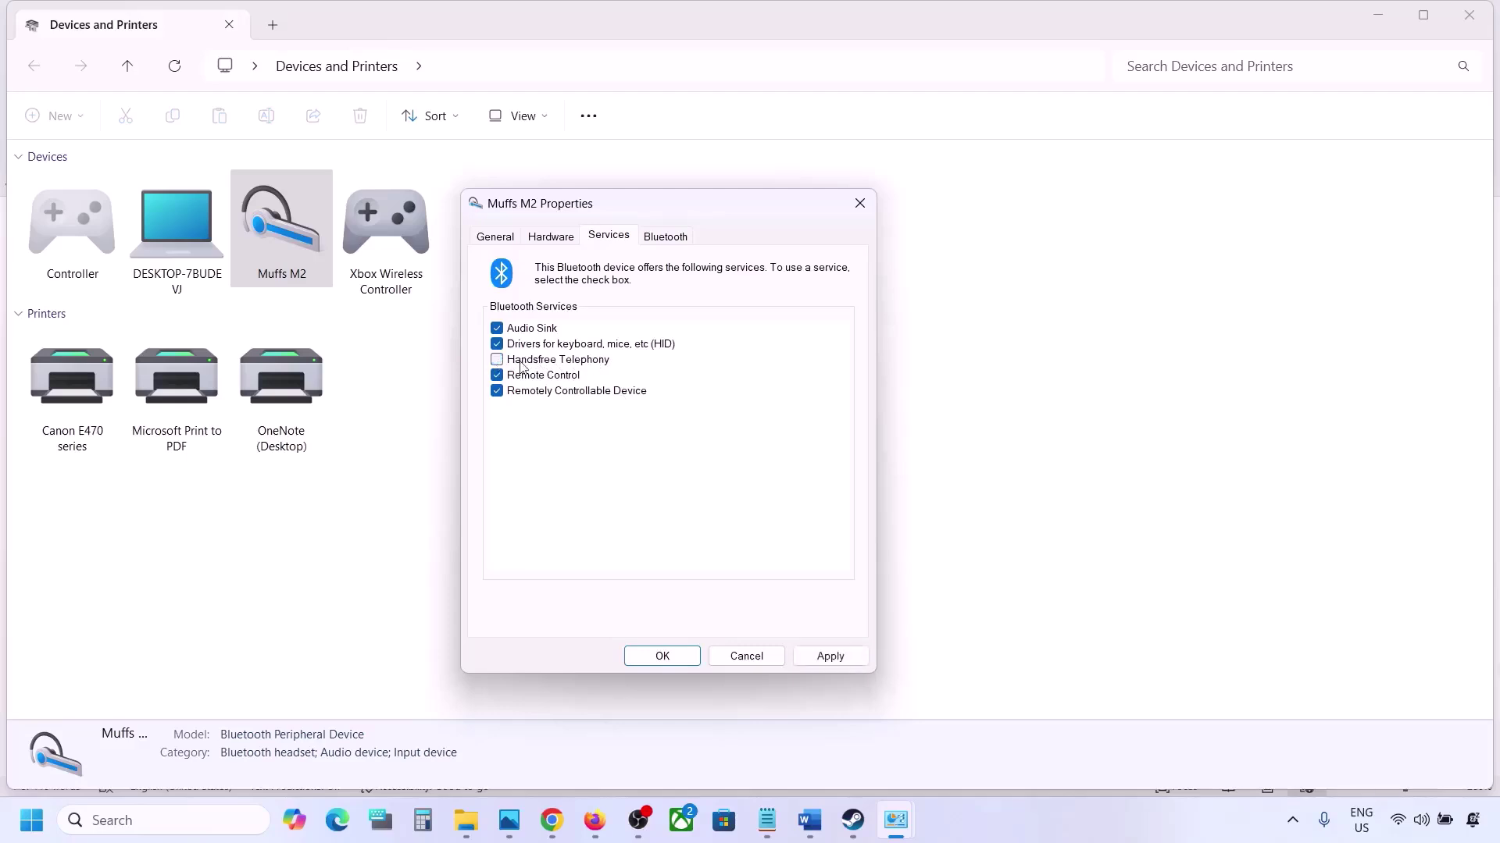
{"action": "left_click", "coordinate": [822, 654]}
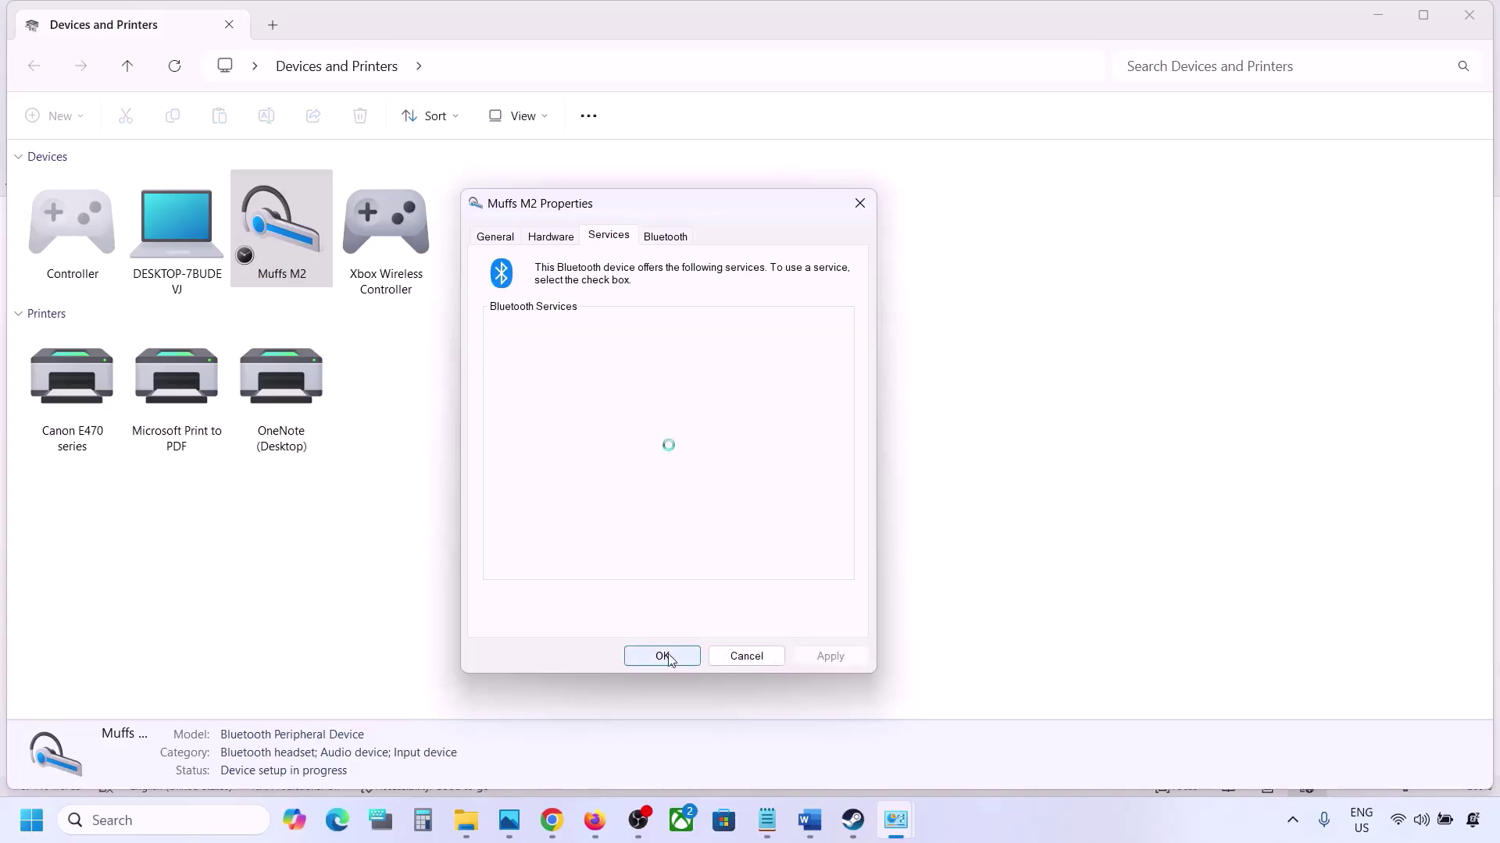
{"action": "left_click", "coordinate": [662, 656]}
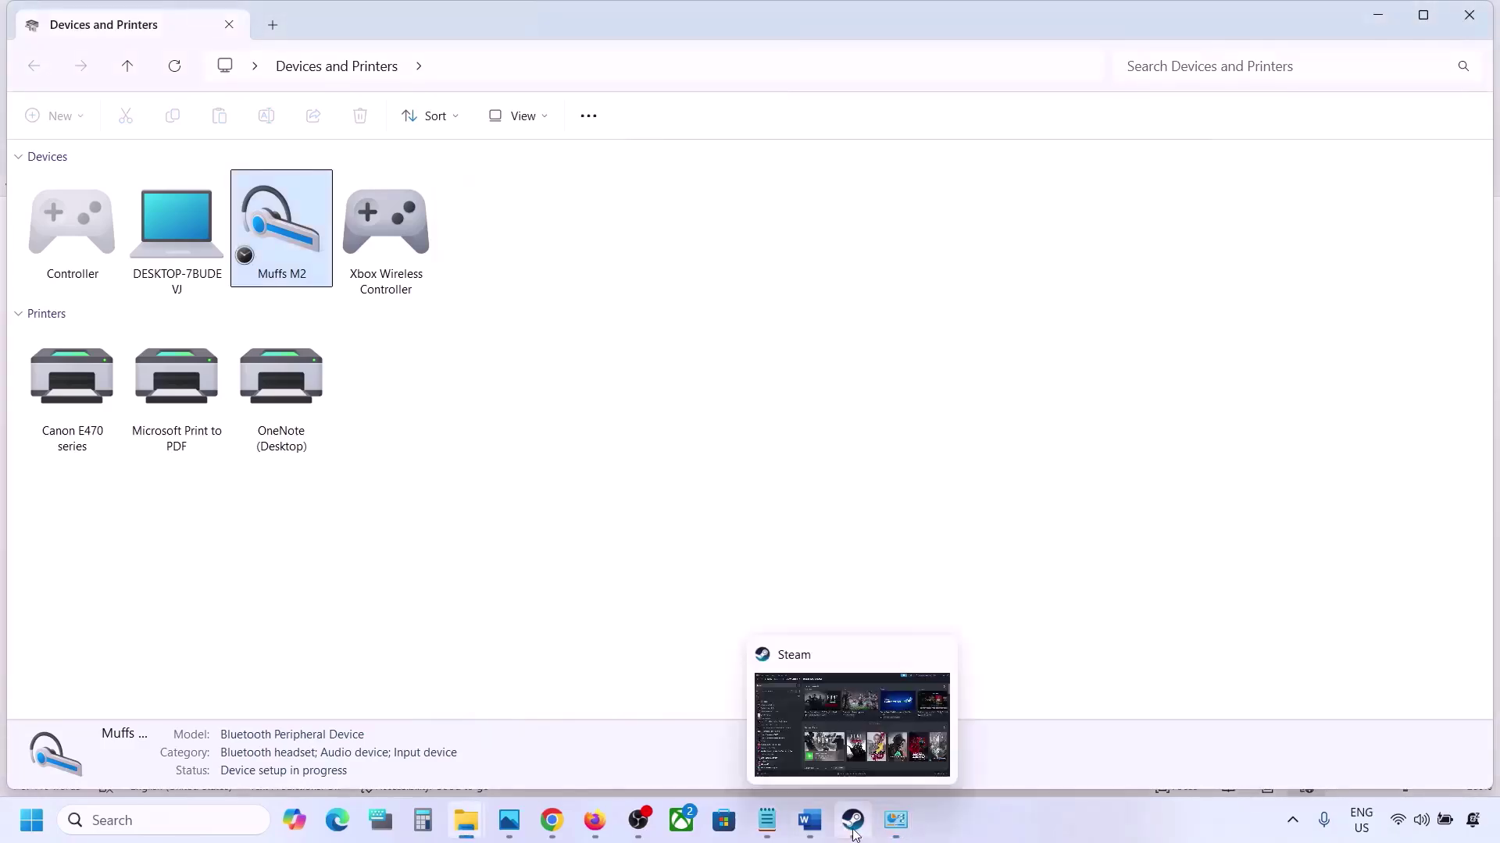
{"action": "left_click", "coordinate": [853, 829]}
Step: Check Step 10 'Install Audio Driver' in Word and open Device Manager
{"action": "left_click", "coordinate": [812, 828]}
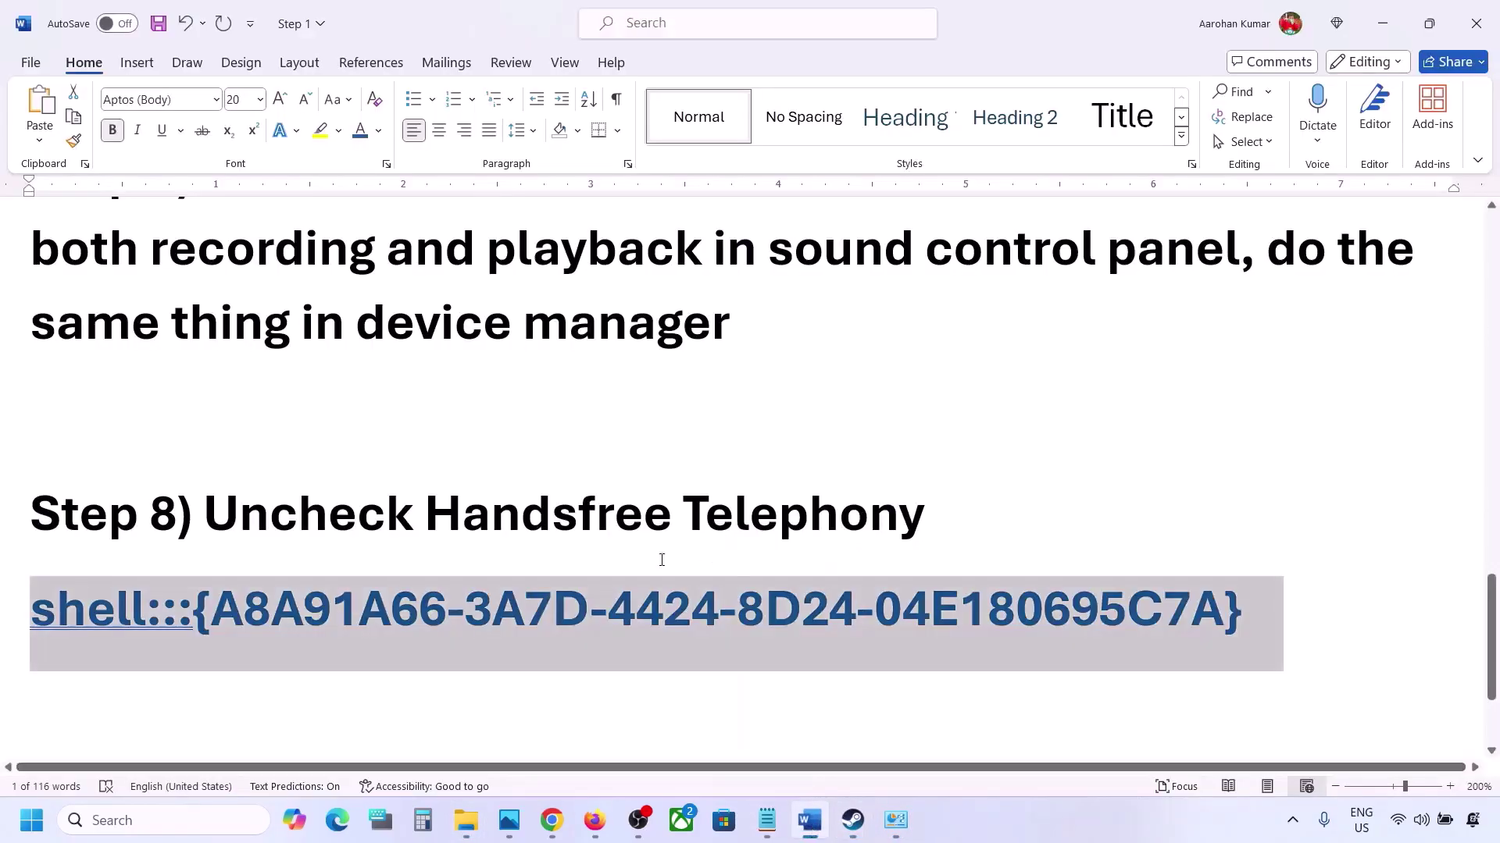
{"action": "scroll", "coordinate": [661, 560], "scroll_direction": "down", "scroll_amount": 3}
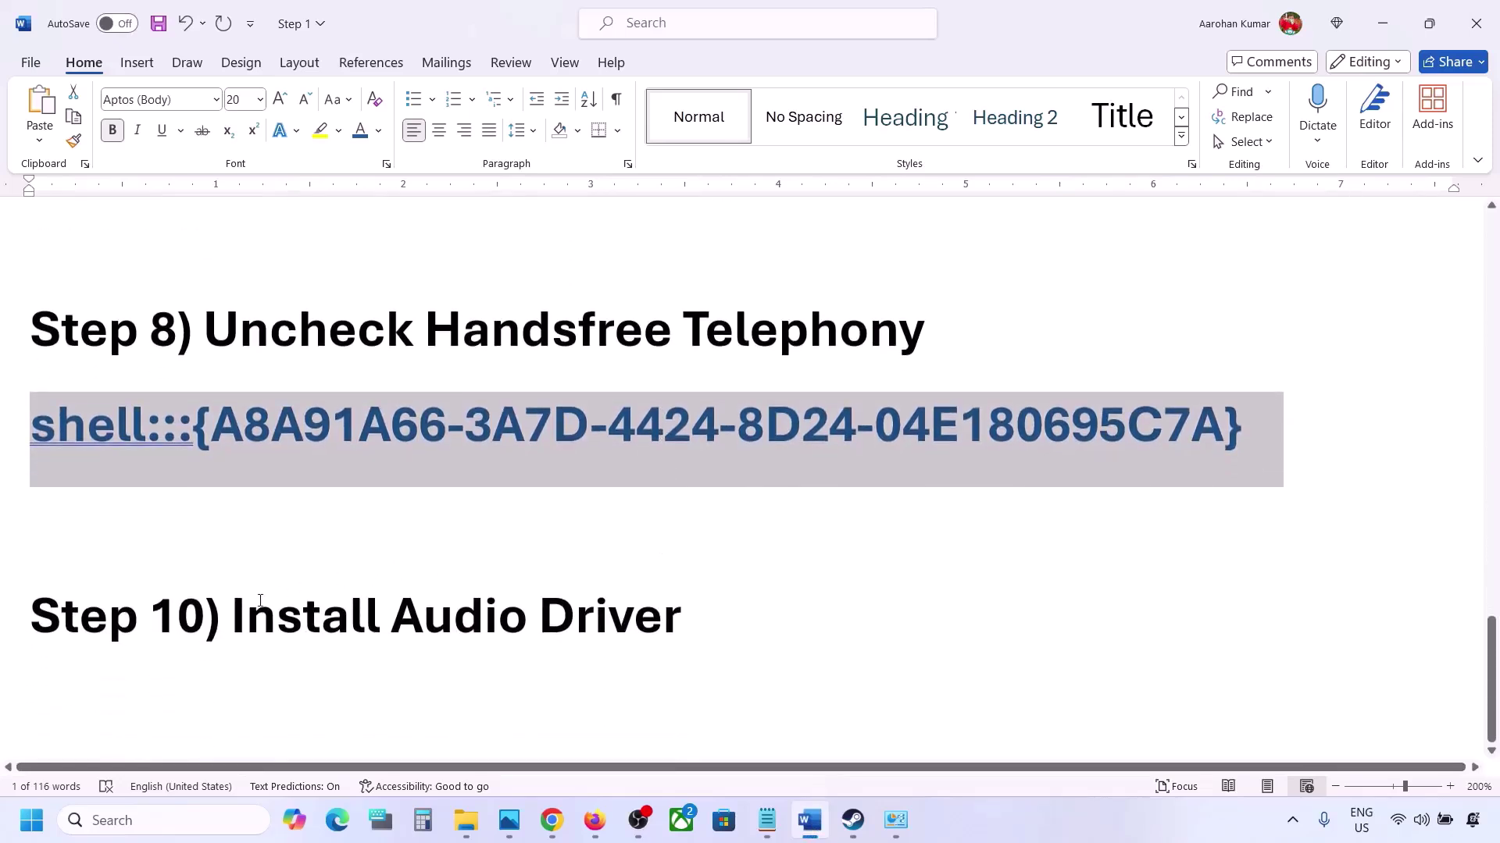
{"action": "left_click_drag", "start_coordinate": [256, 602], "coordinate": [681, 617]}
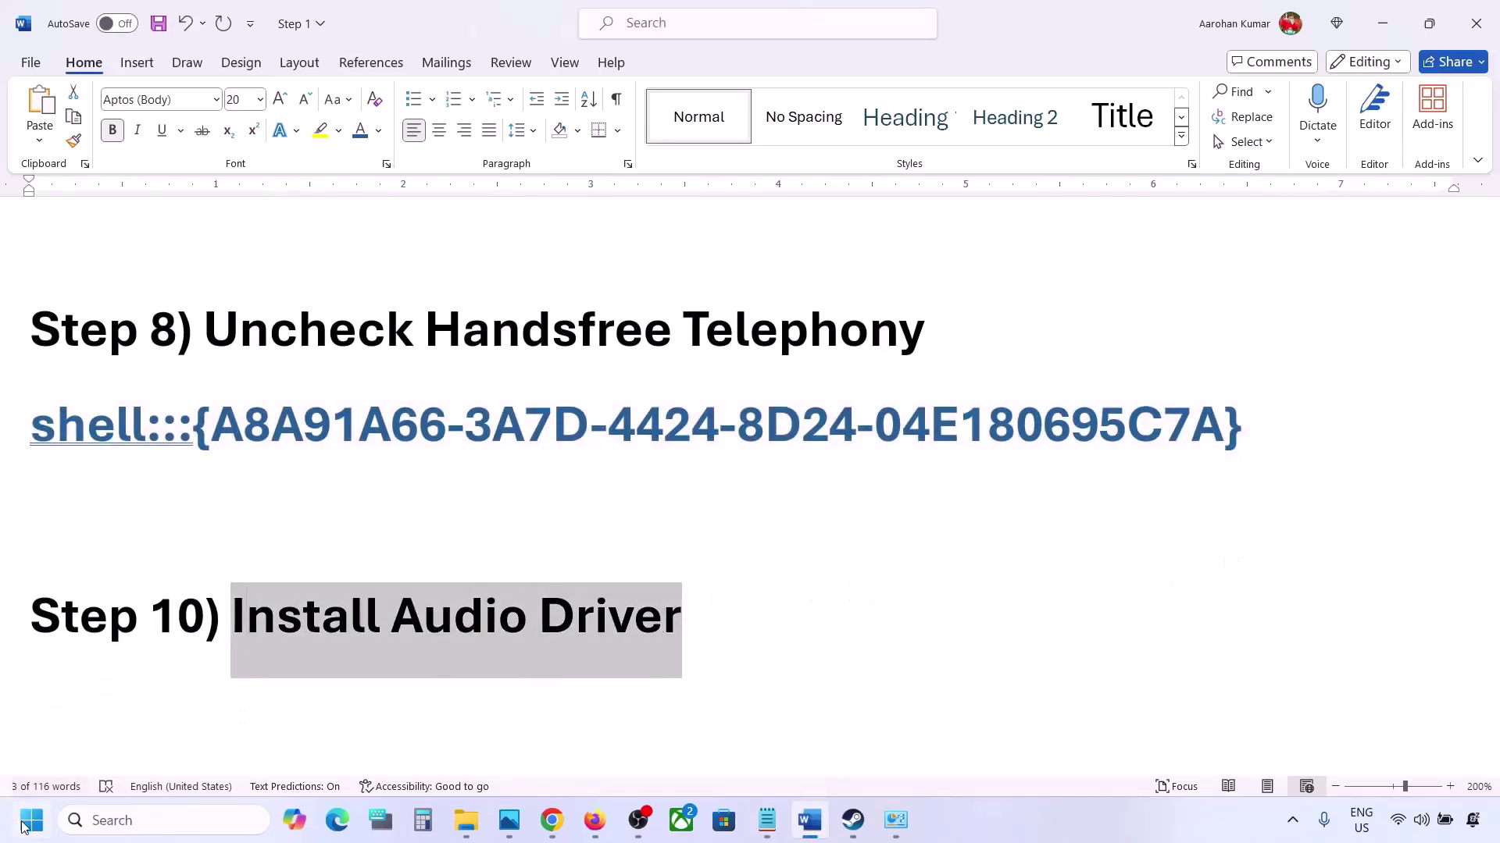
{"action": "right_click", "coordinate": [30, 821]}
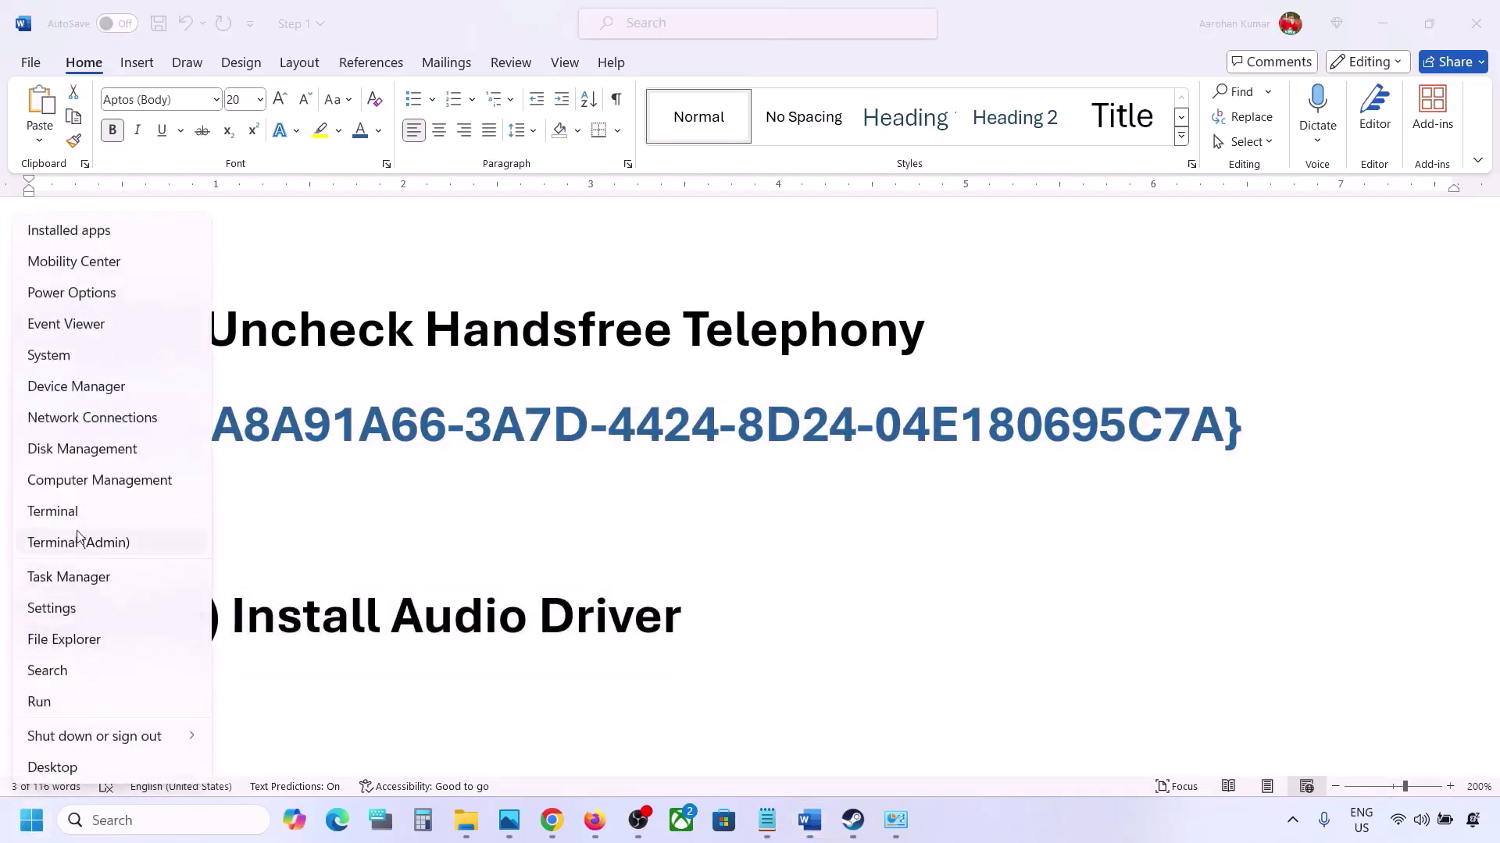
{"action": "left_click", "coordinate": [67, 386]}
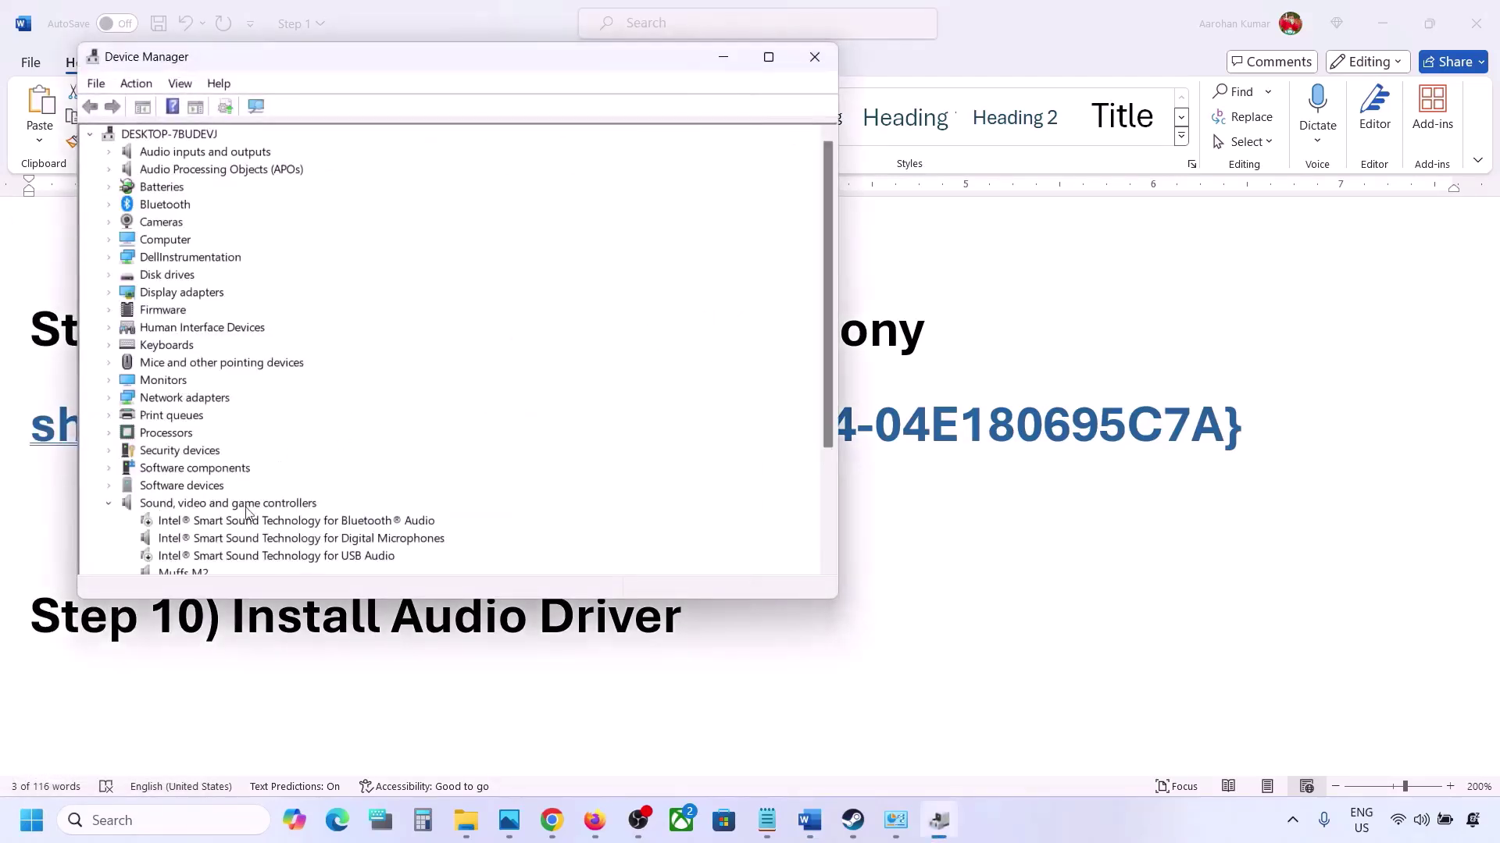
{"action": "scroll", "coordinate": [247, 512], "scroll_direction": "down", "scroll_amount": 2}
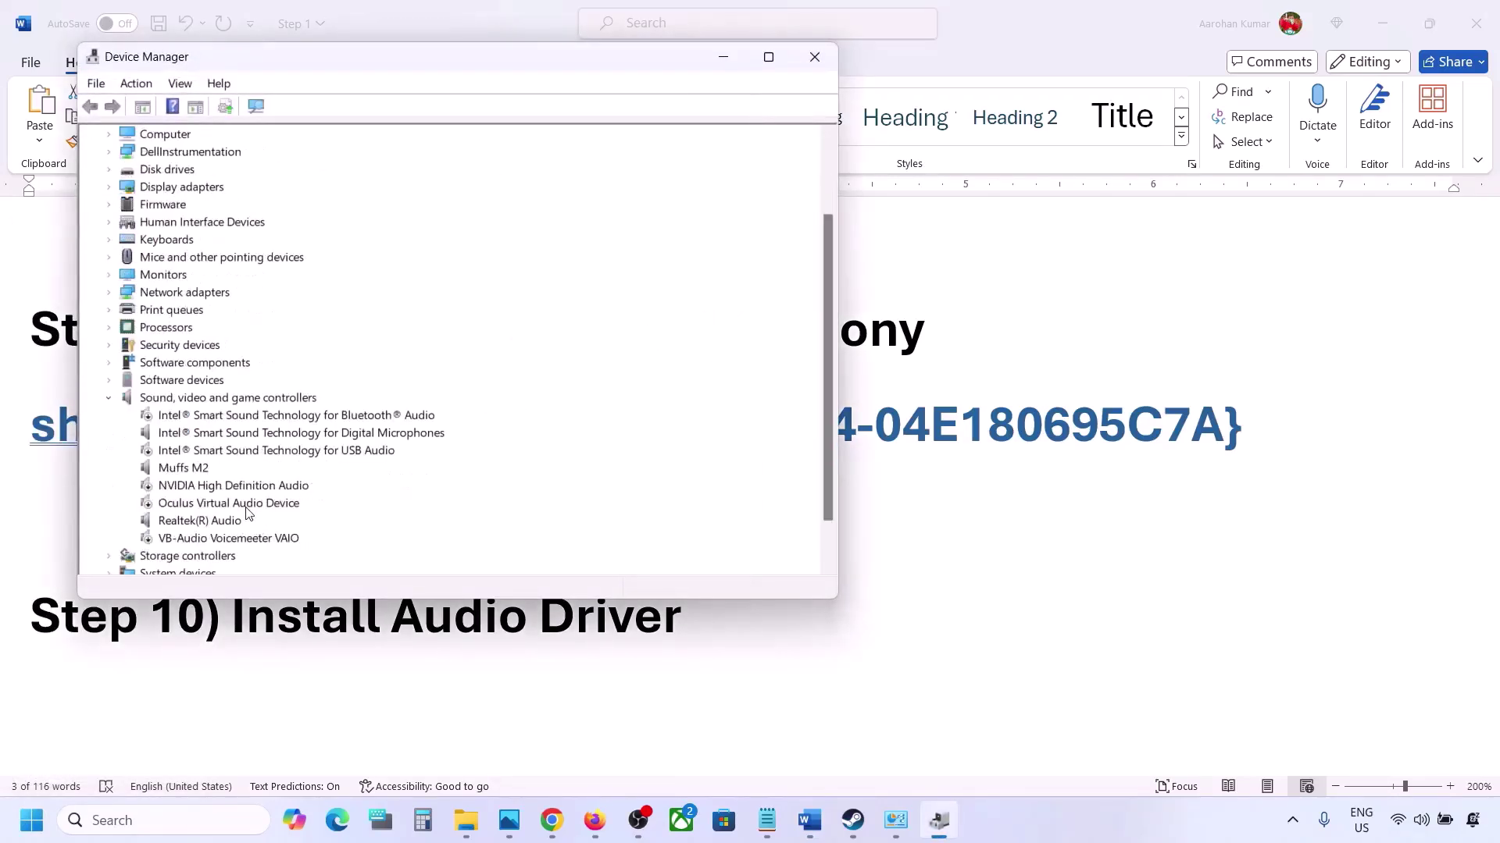
Step: Reinstall the Realtek Audio driver on Realtek(R) Audio from installed drivers, then close Device Manager
{"action": "left_click", "coordinate": [179, 524]}
{"action": "right_click", "coordinate": [185, 528]}
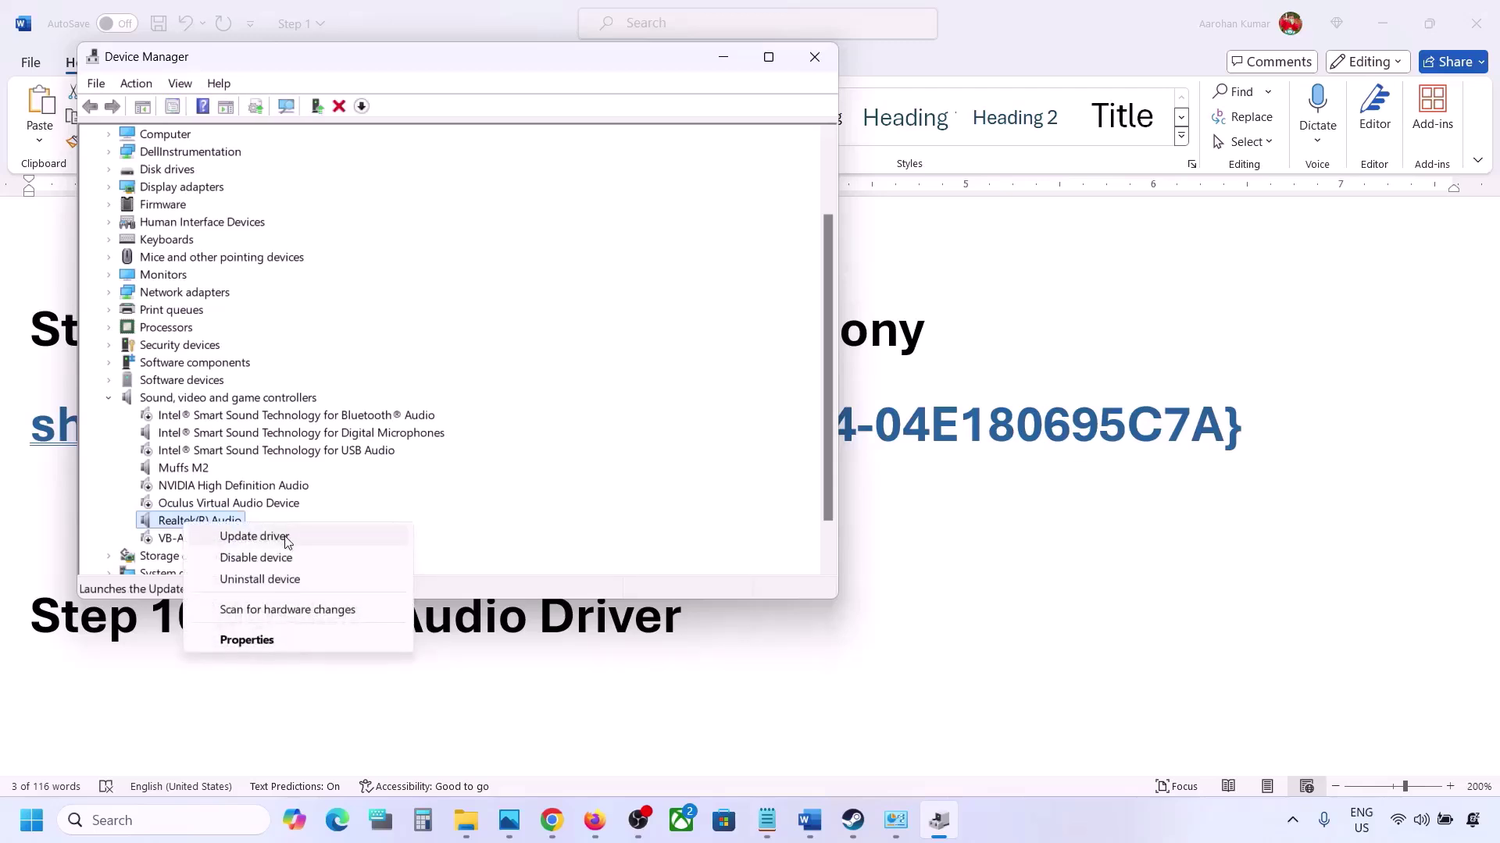
{"action": "left_click", "coordinate": [255, 537]}
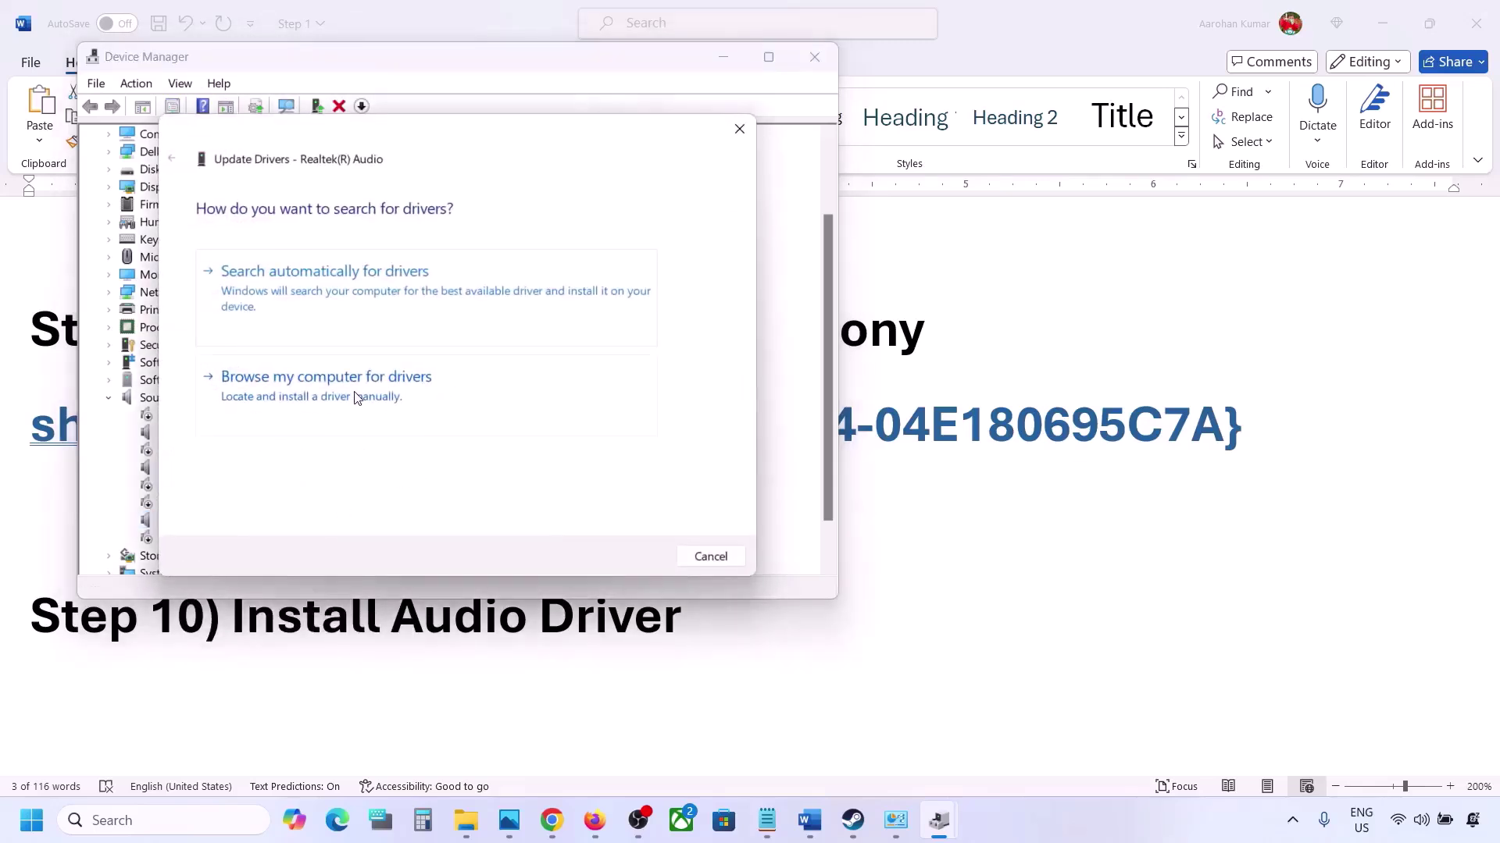
{"action": "left_click", "coordinate": [356, 394]}
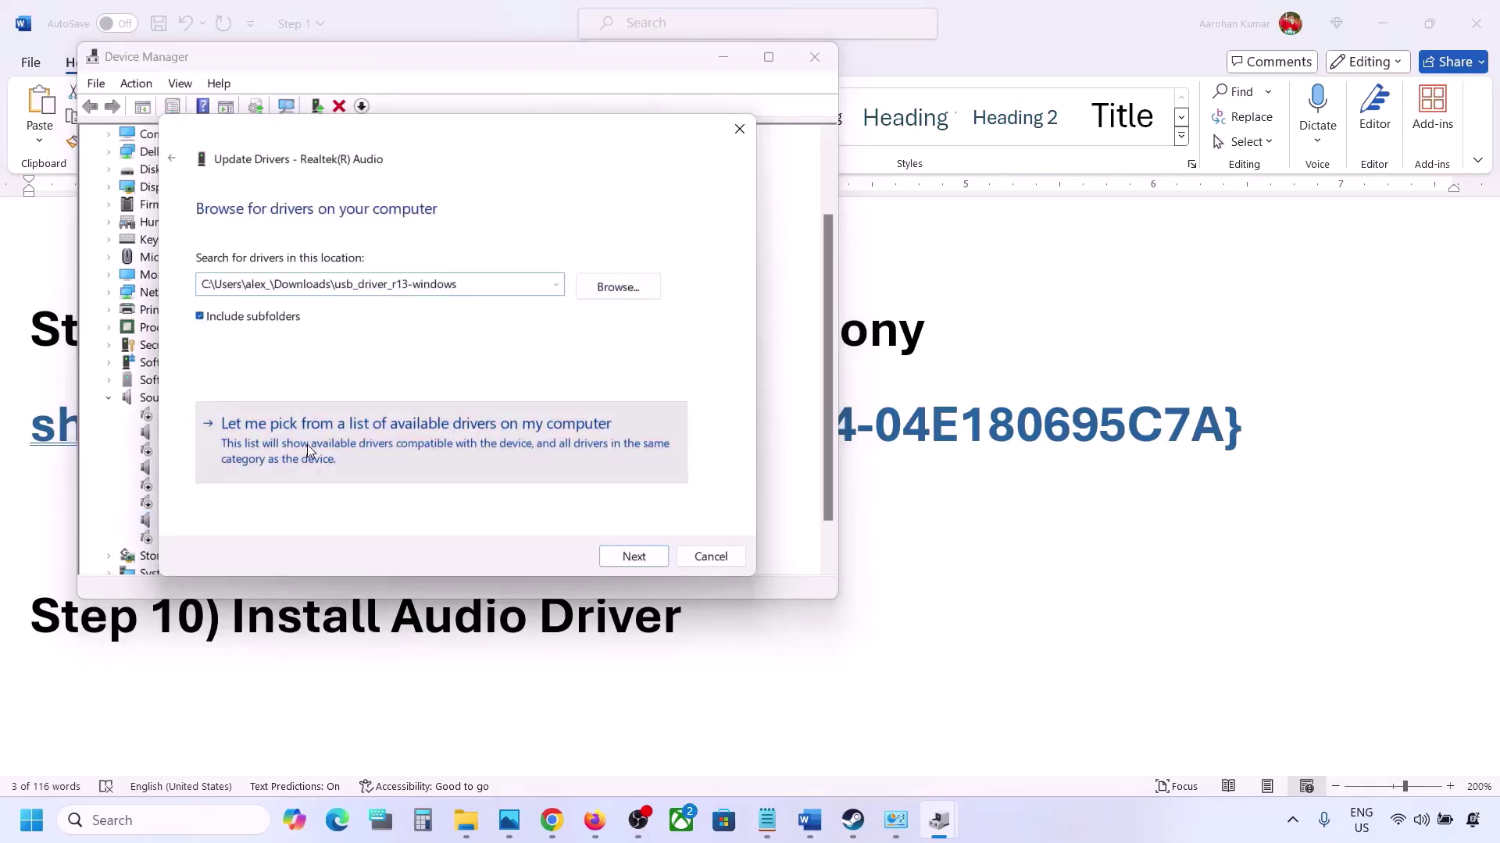
{"action": "left_click", "coordinate": [308, 451]}
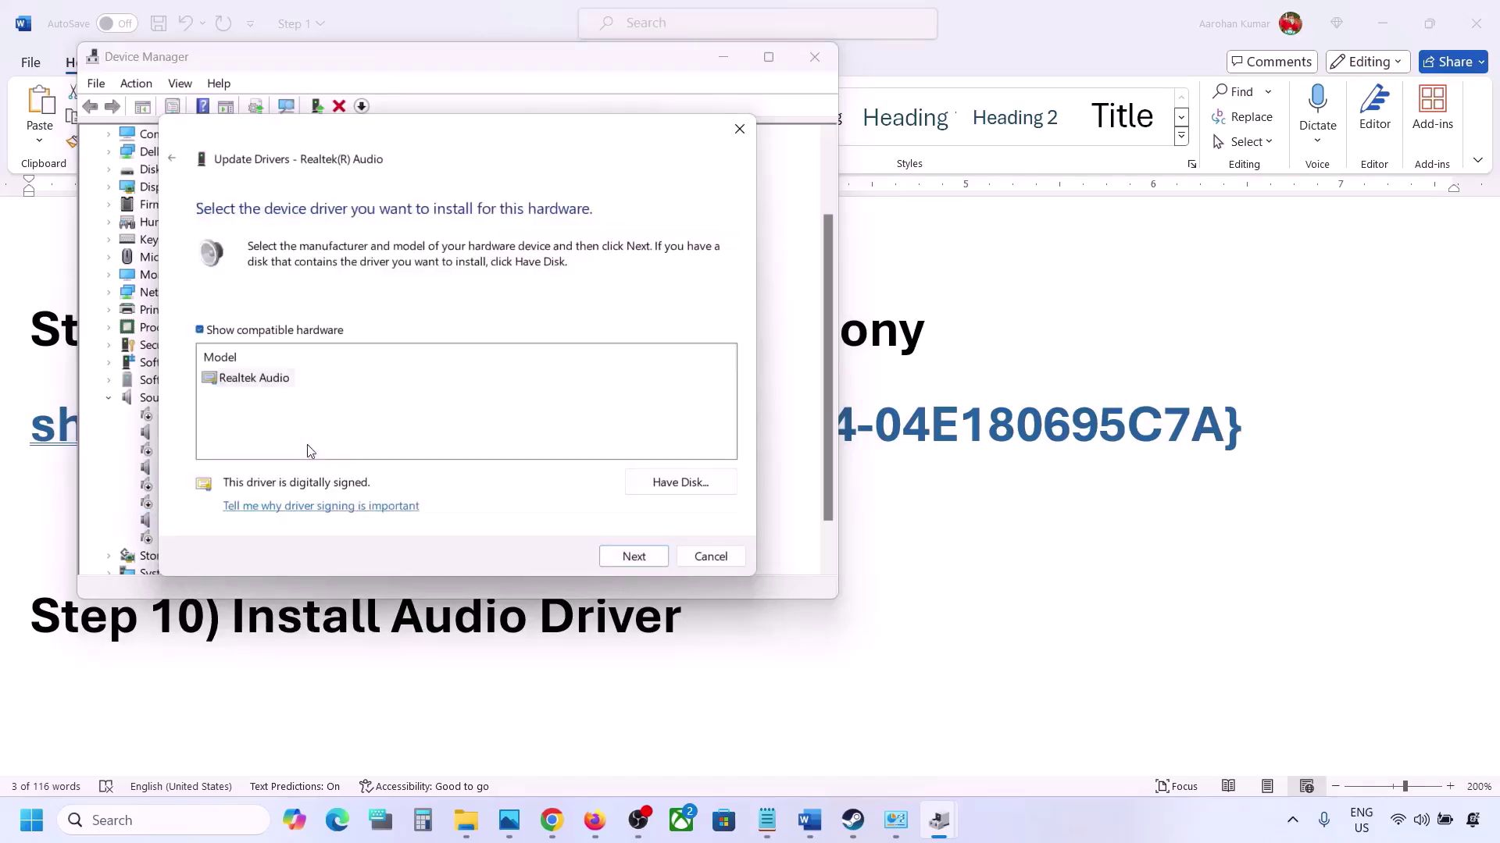
{"action": "left_click", "coordinate": [241, 380]}
{"action": "left_click_drag", "start_coordinate": [443, 138], "coordinate": [616, 111]}
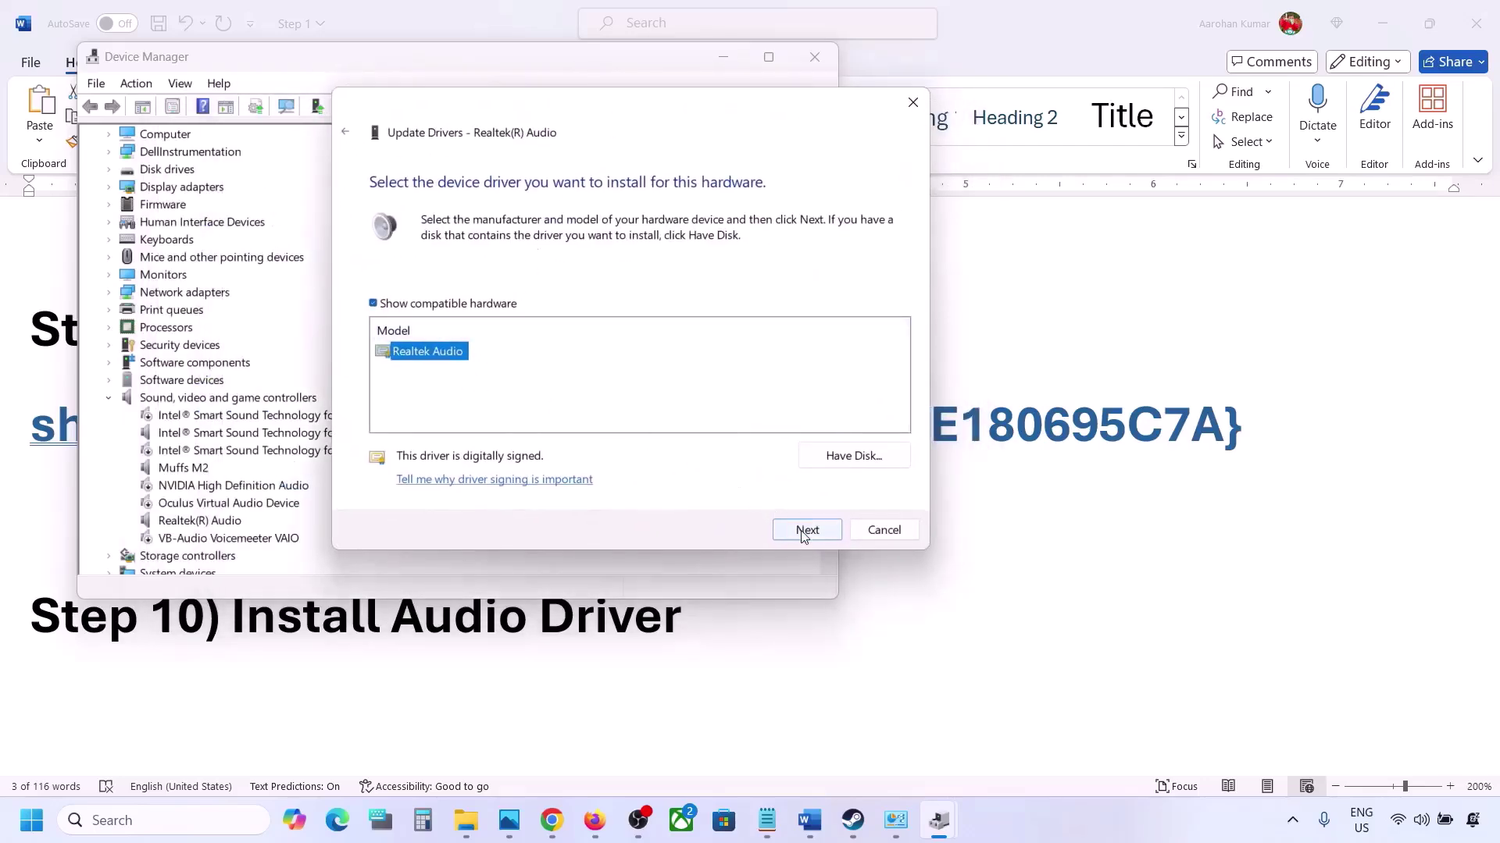
{"action": "left_click", "coordinate": [876, 535]}
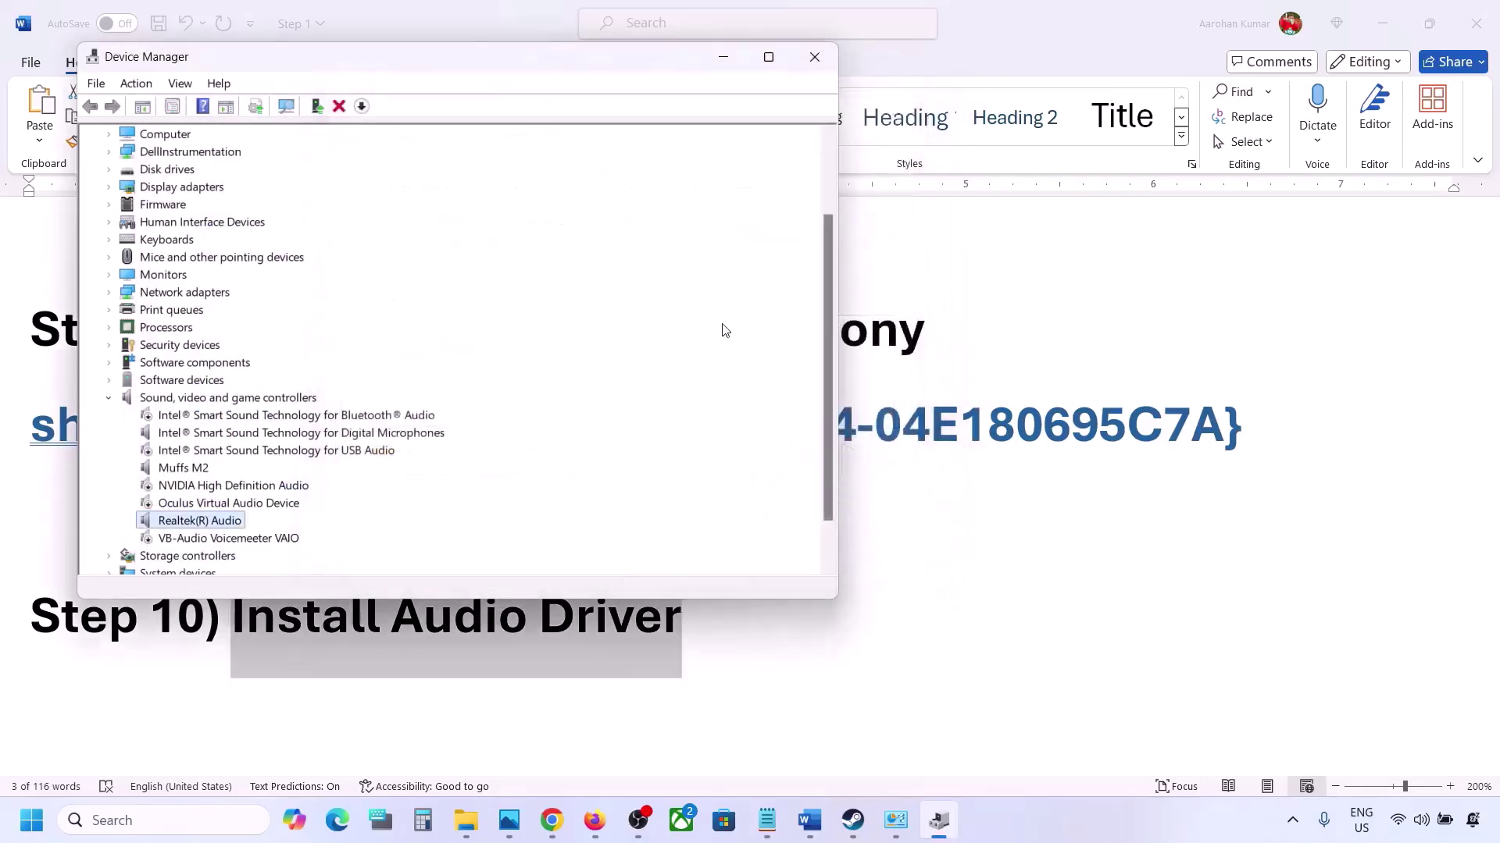
{"action": "left_click", "coordinate": [827, 56]}
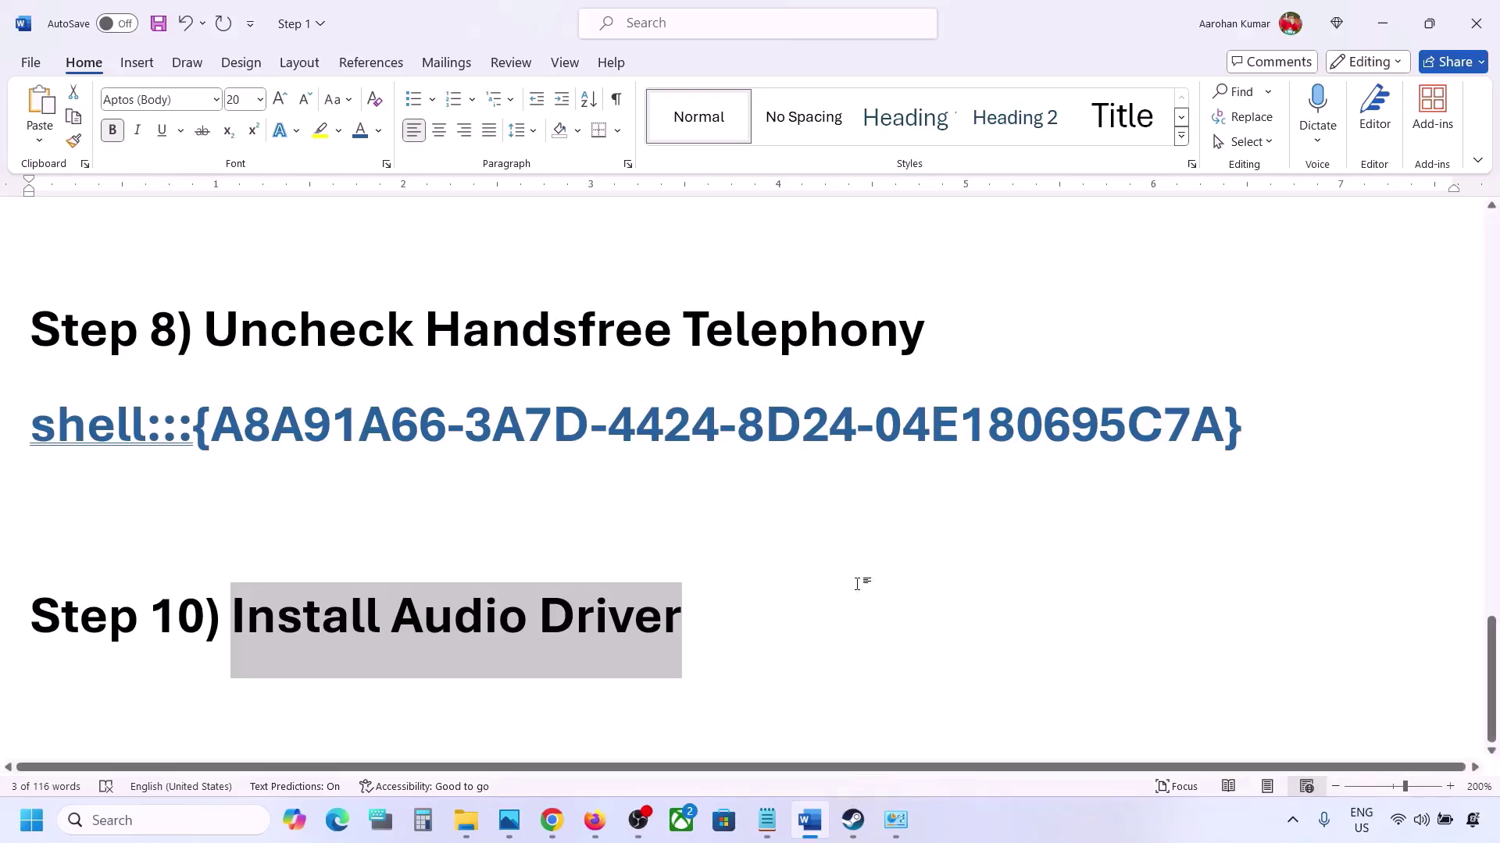
{"action": "scroll", "coordinate": [856, 584], "scroll_direction": "up", "scroll_amount": 3}
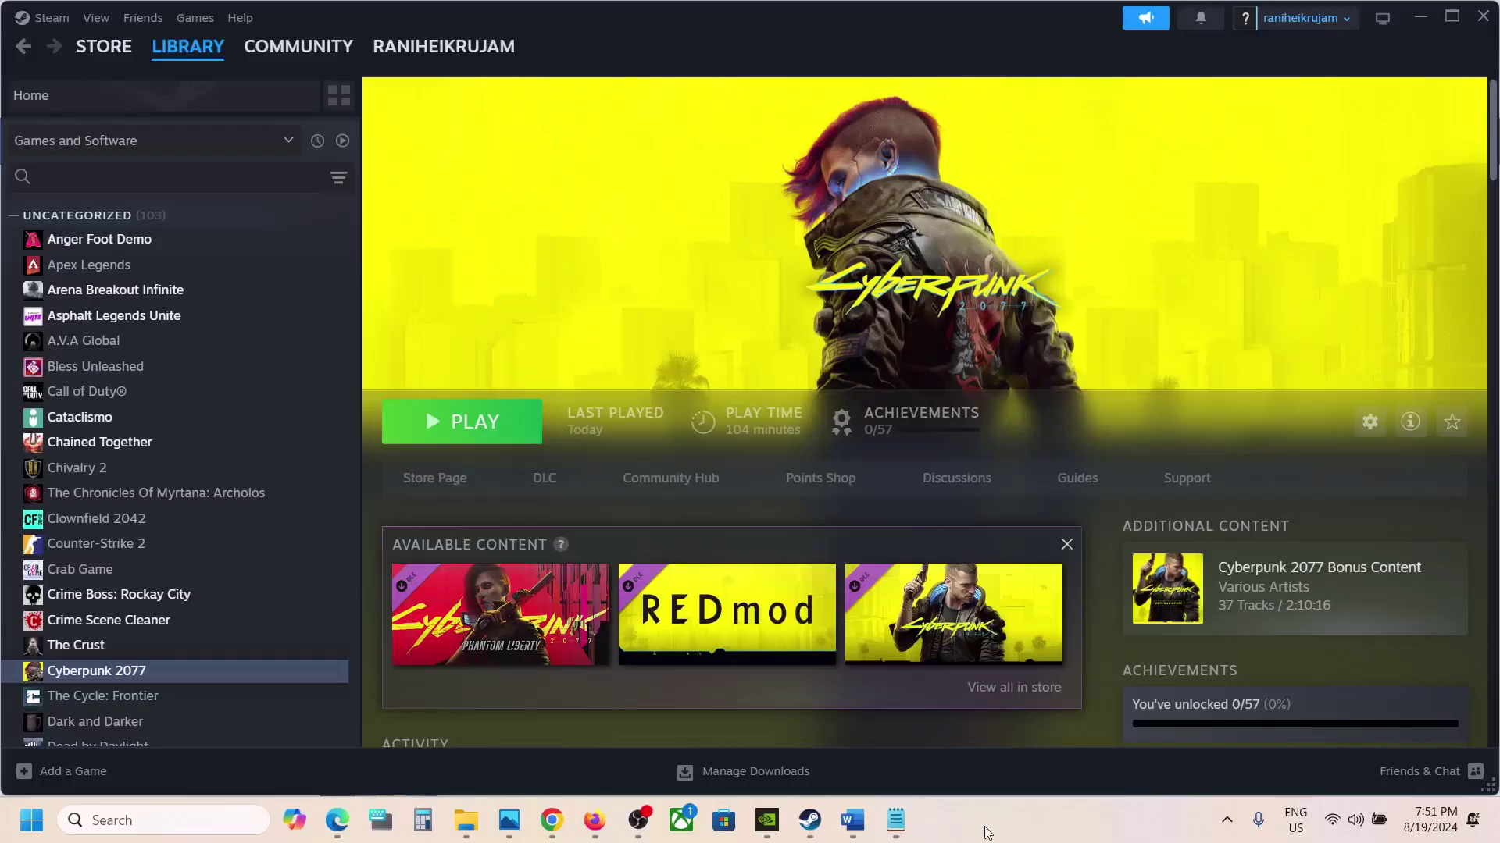
Step: Run Verify integrity of game files from Cyberpunk 2077's Installed Files properties
{"action": "right_click", "coordinate": [106, 677]}
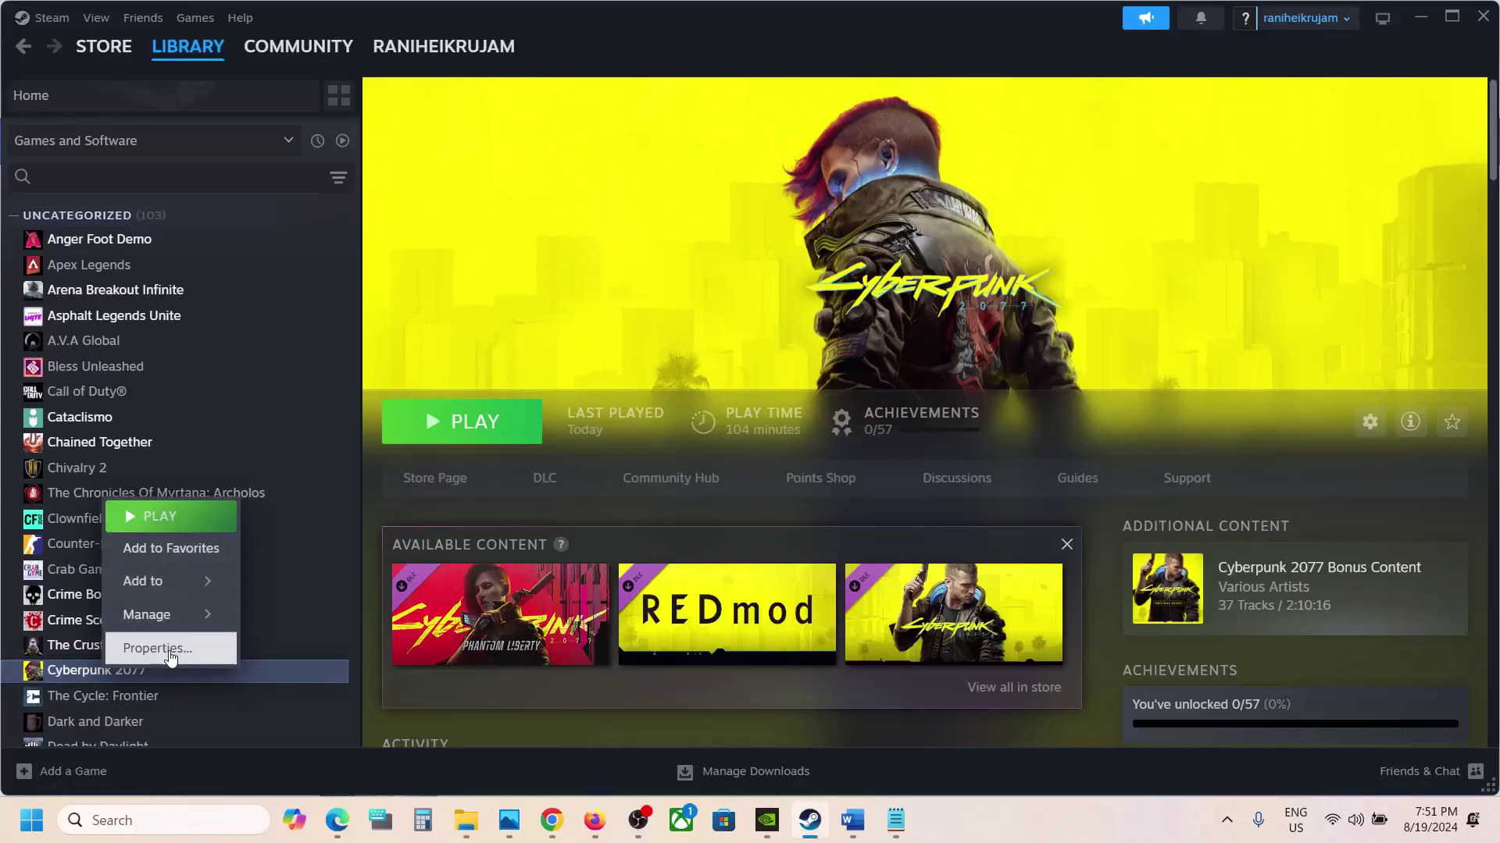
{"action": "left_click", "coordinate": [171, 658]}
{"action": "left_click", "coordinate": [421, 289]}
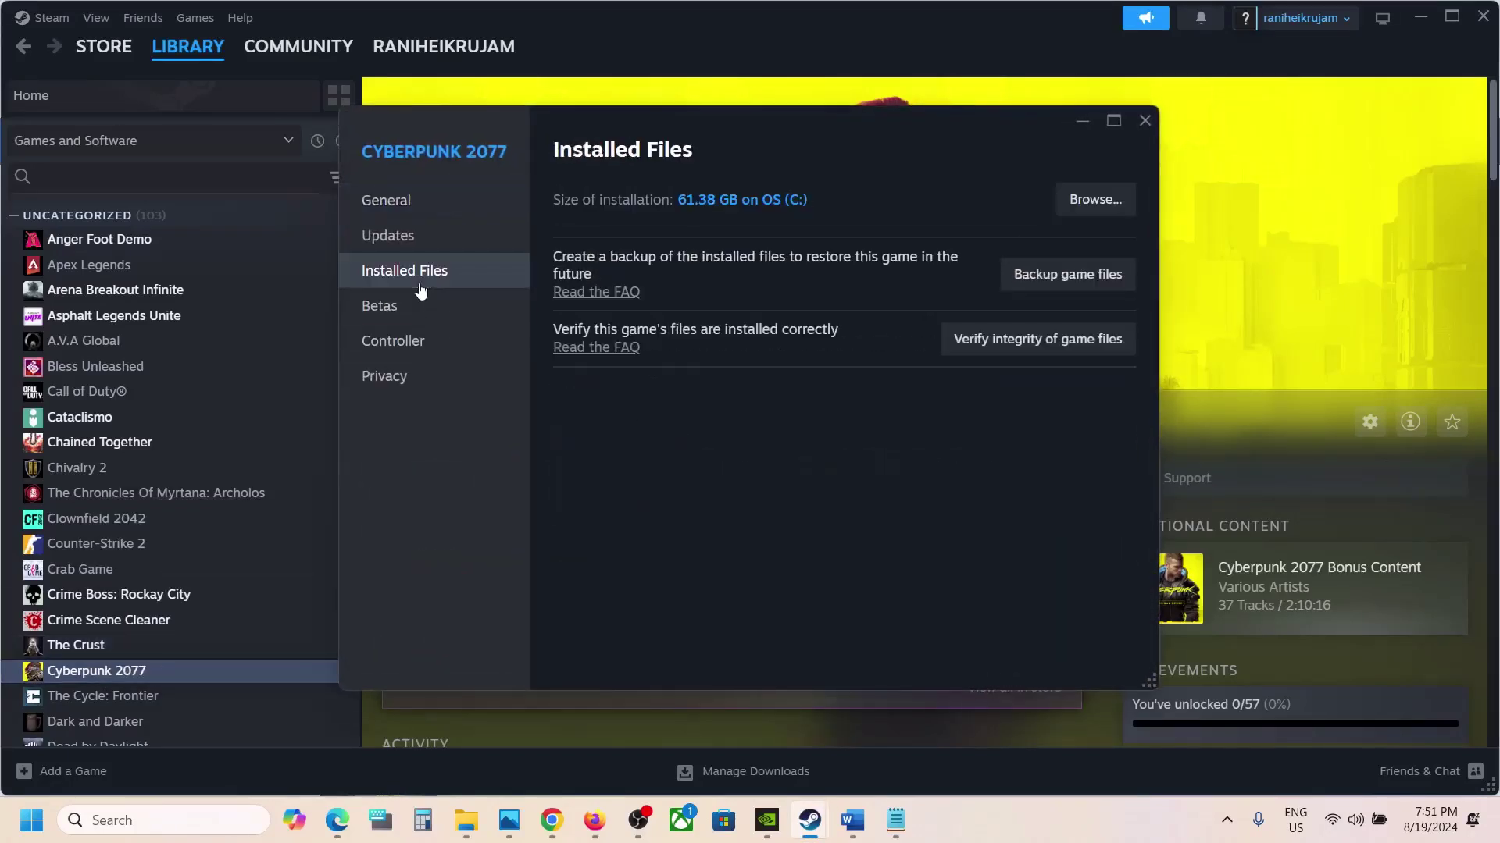
{"action": "left_click", "coordinate": [1031, 341]}
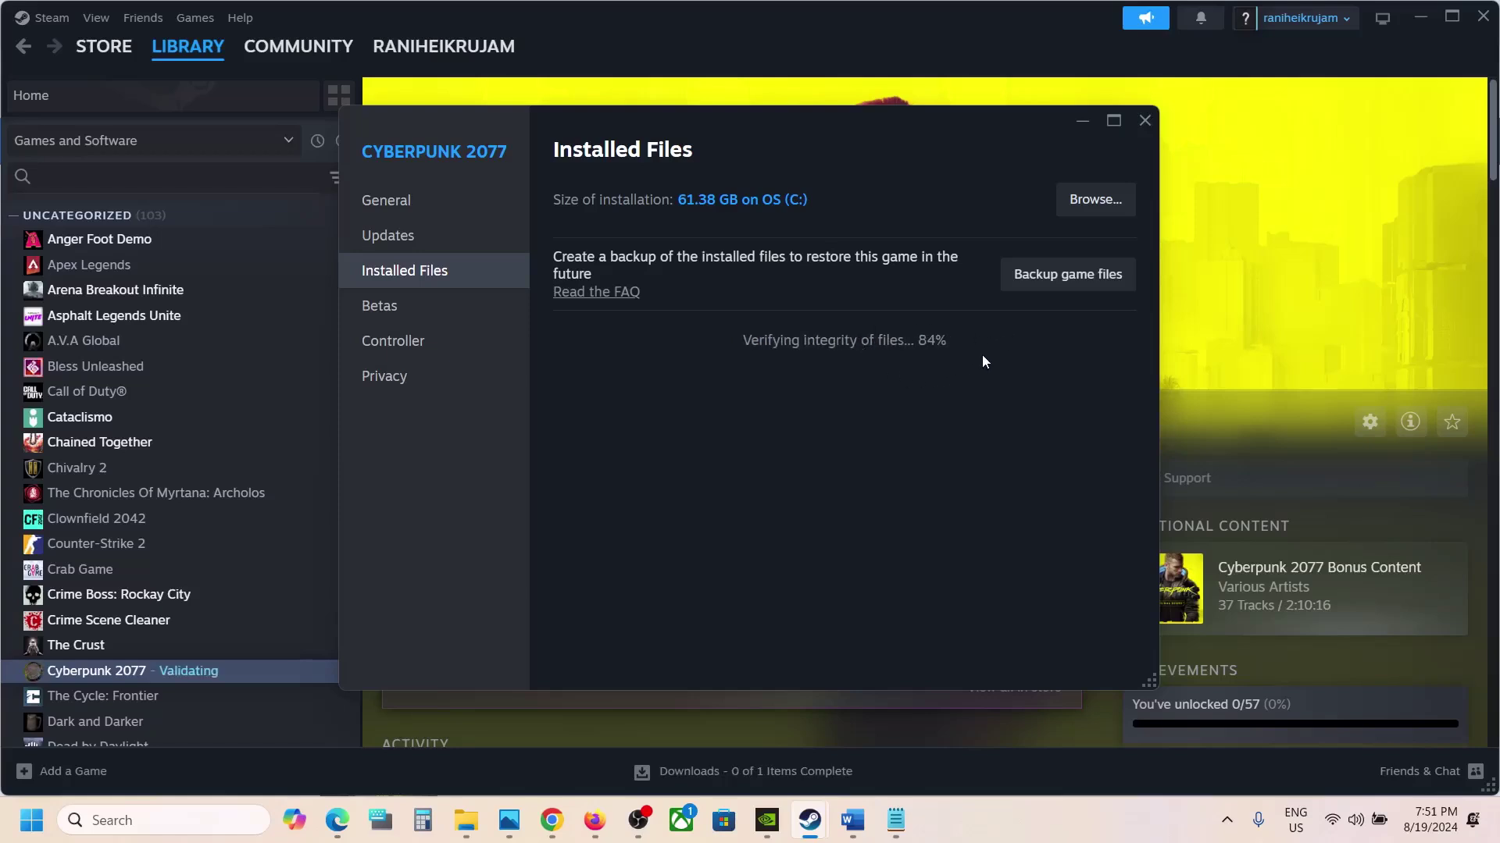
{"action": "left_click", "coordinate": [1249, 315]}
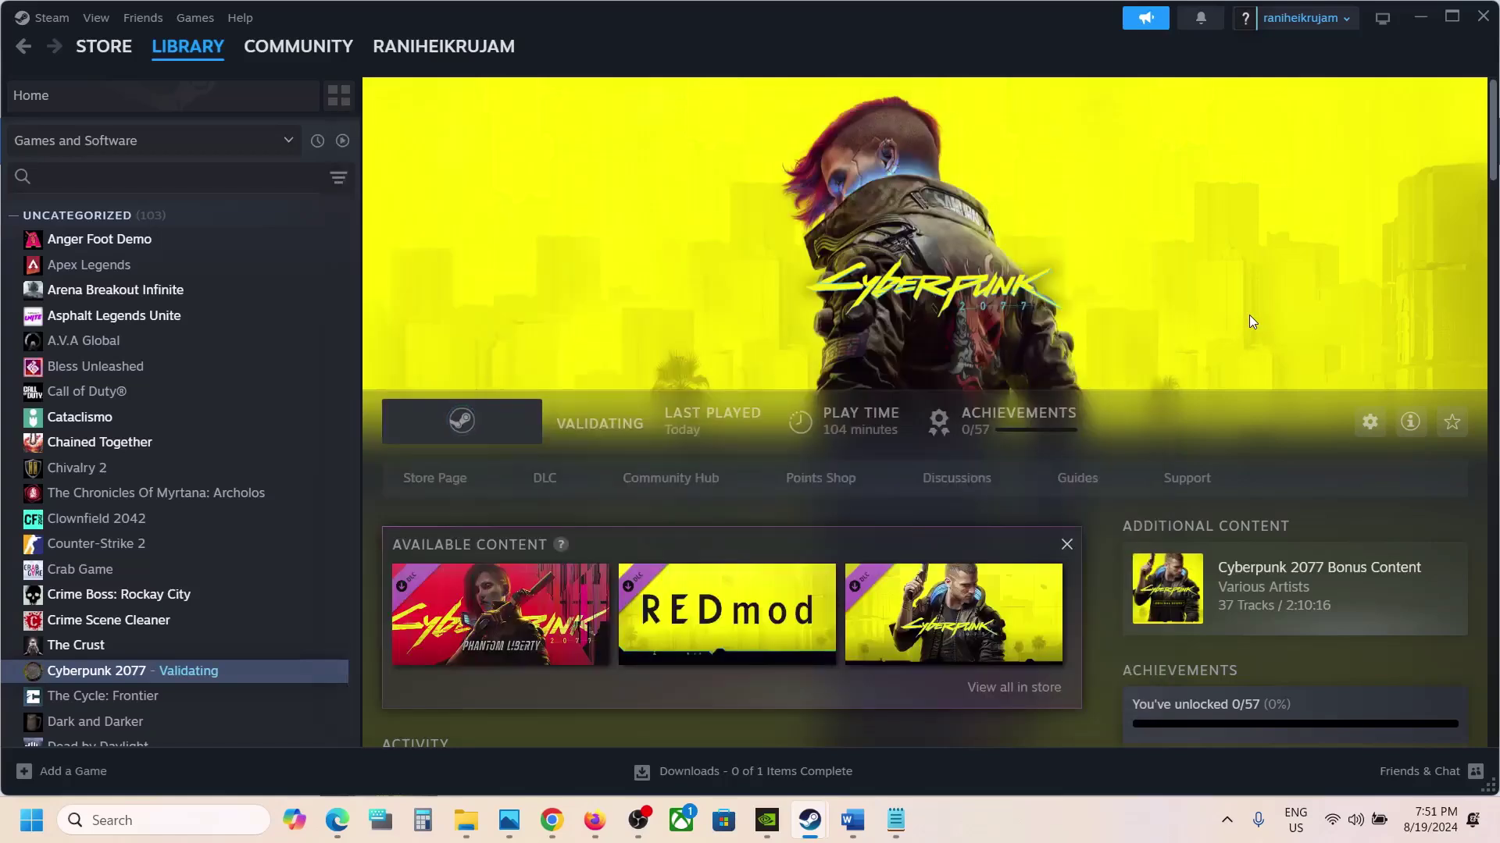